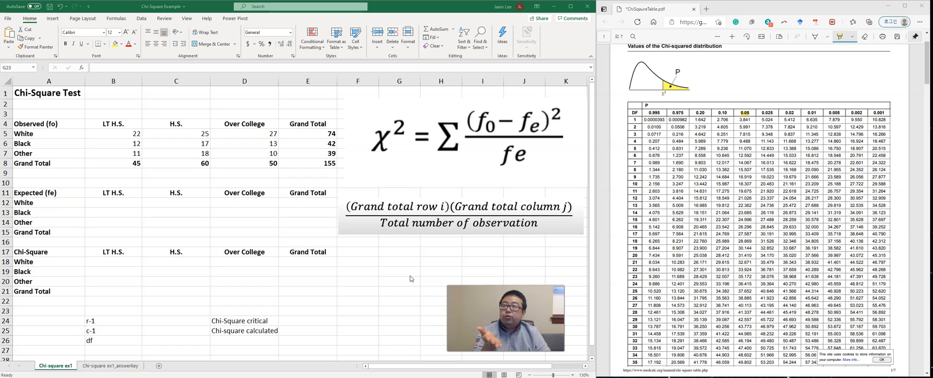
Step: Examine the education-level column headings and the race row labels of the Observed (fo) table
click(259, 253)
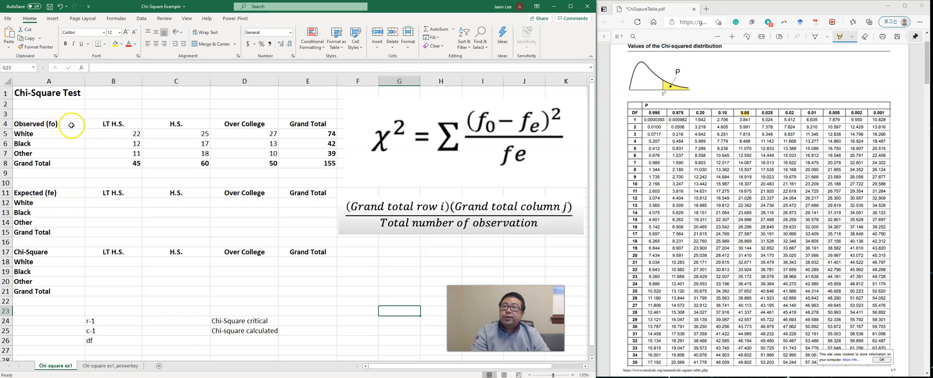
click(127, 124)
click(175, 124)
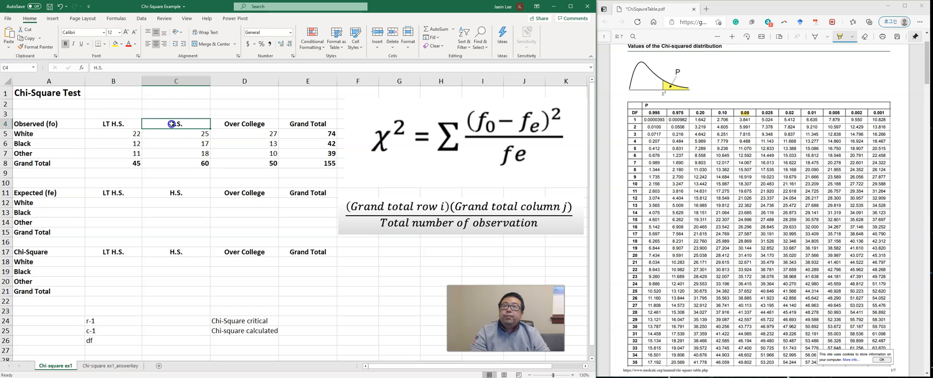
click(133, 127)
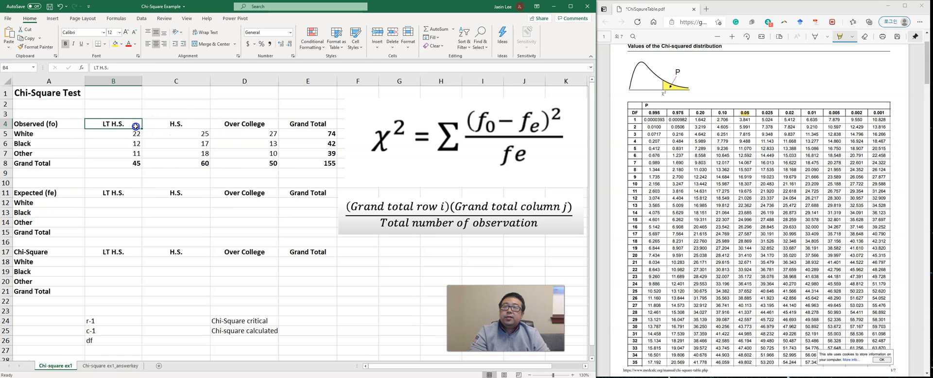
click(161, 126)
click(234, 128)
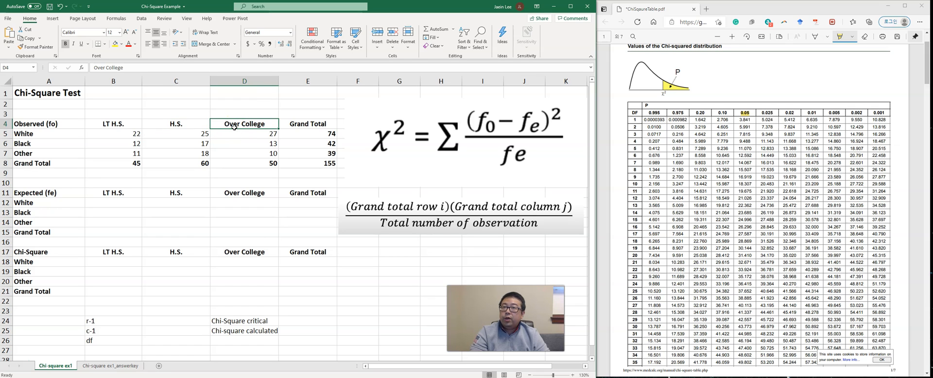
click(64, 139)
click(62, 143)
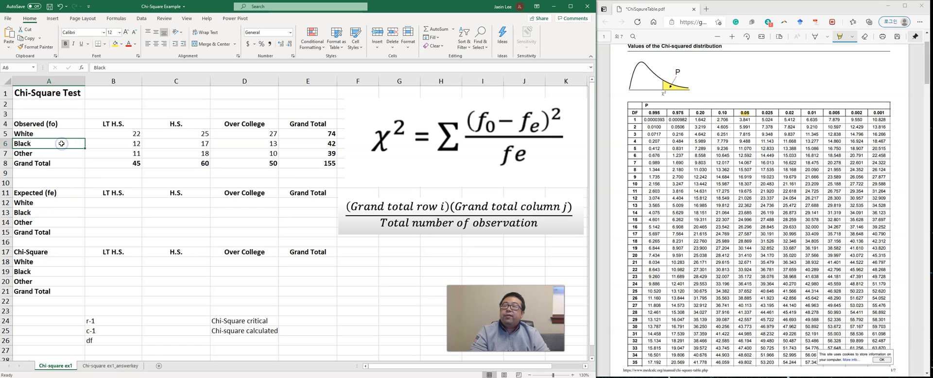
click(63, 152)
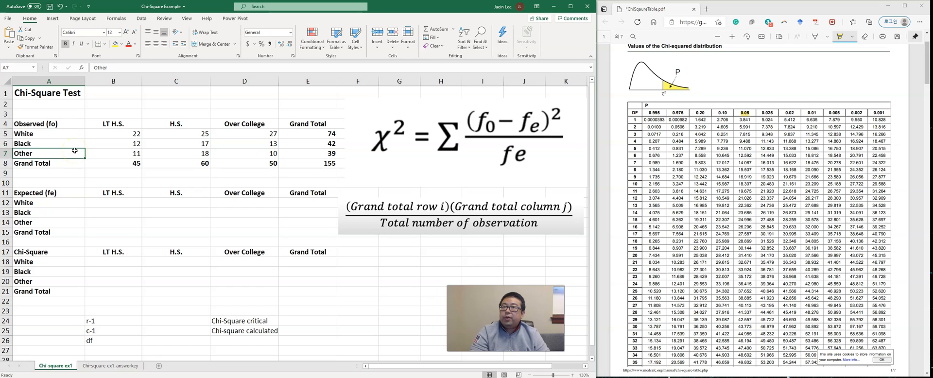
Step: Compare the observed table's education headings with the White row label to see how the two variables cross
click(132, 126)
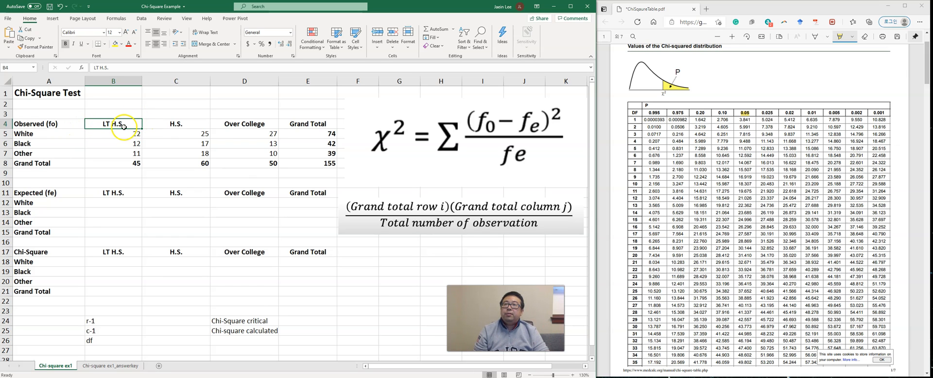
click(158, 124)
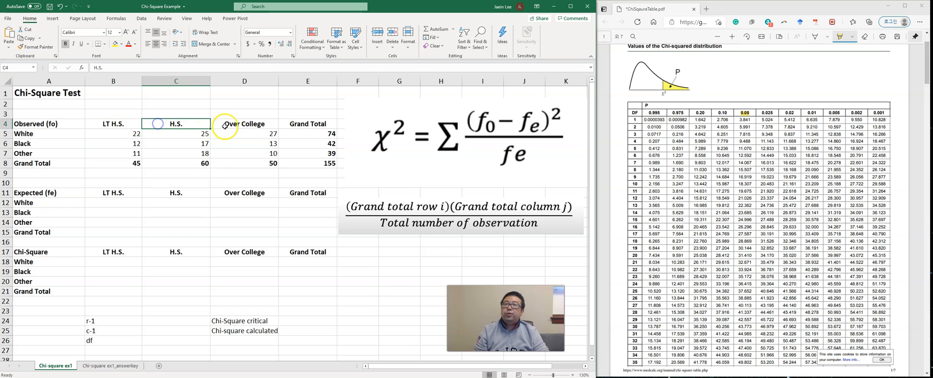
click(229, 126)
click(112, 124)
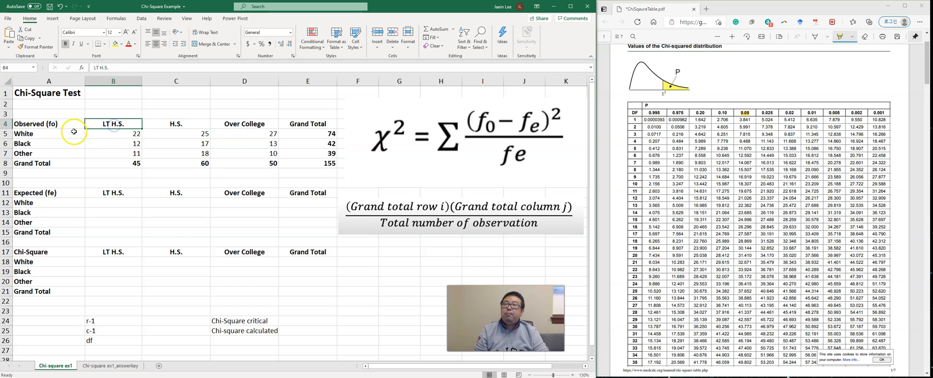
click(60, 134)
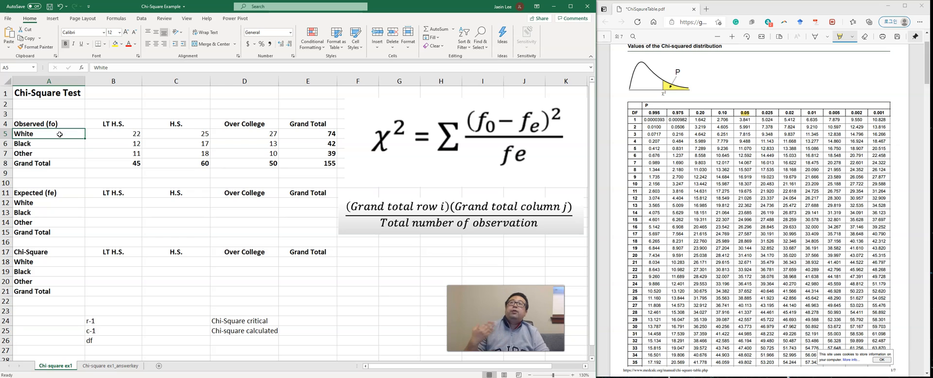
click(104, 125)
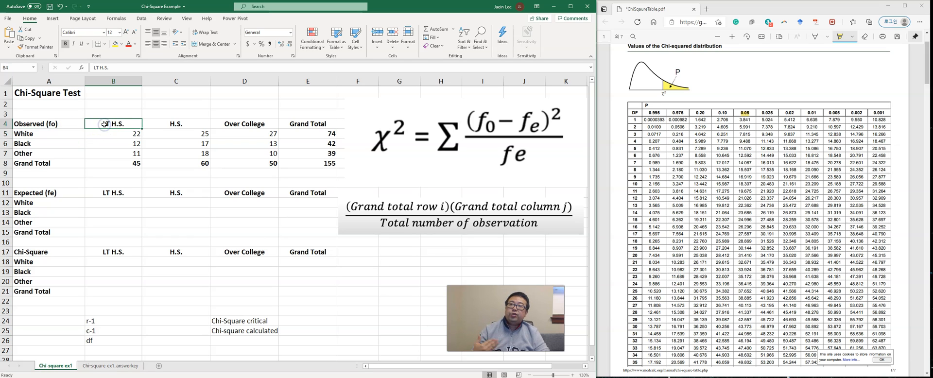
click(68, 133)
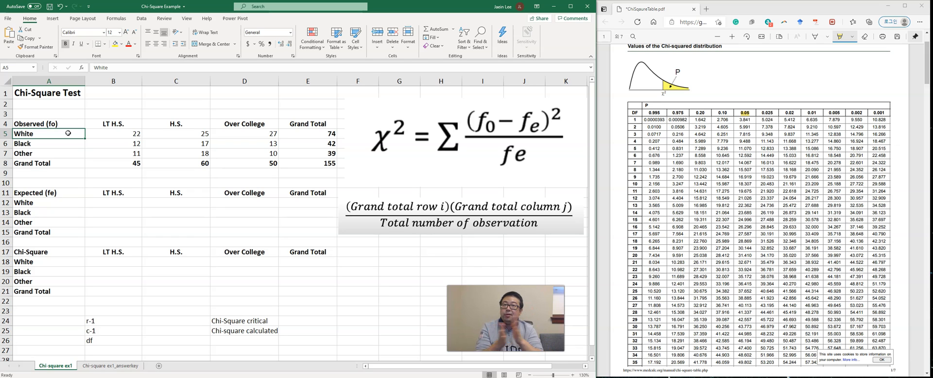
click(147, 162)
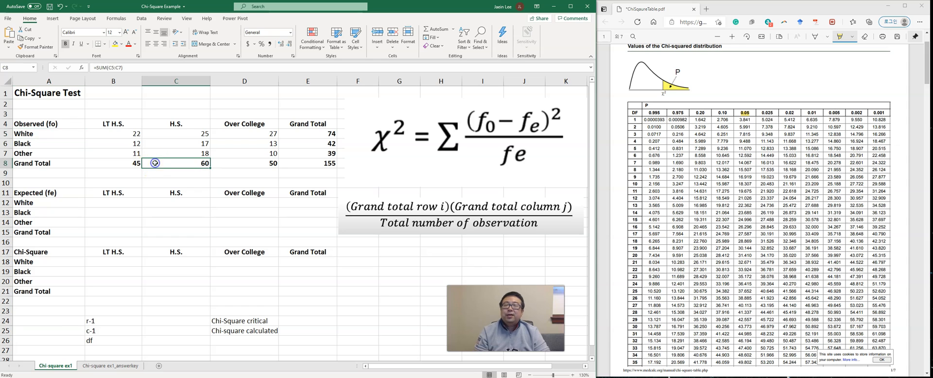
click(125, 130)
click(121, 125)
click(71, 137)
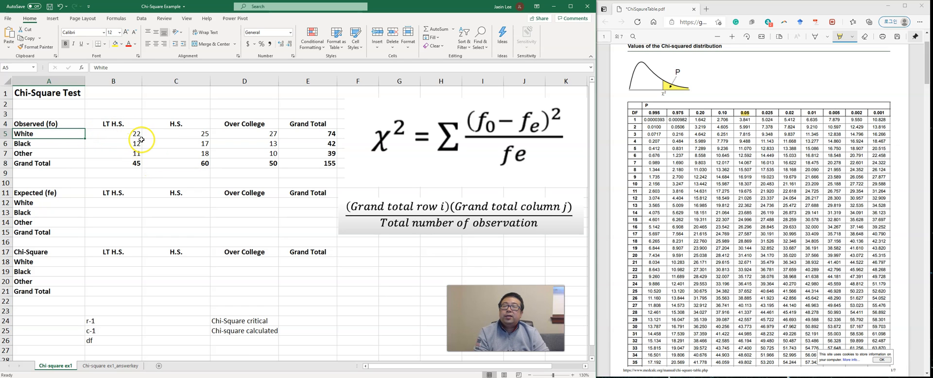
Step: Review the White row's observed counts for each education level and its grand total
click(125, 139)
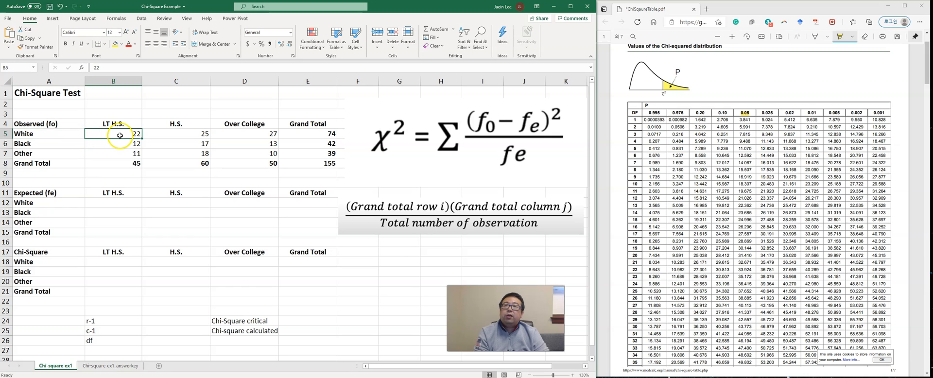
click(66, 133)
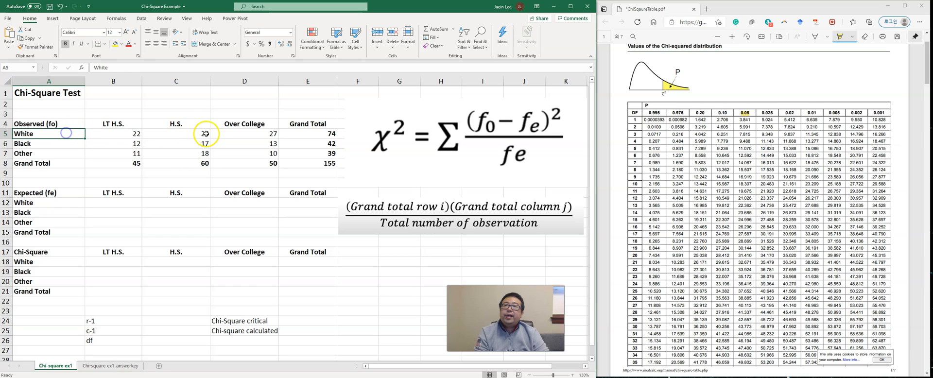
click(207, 134)
click(263, 126)
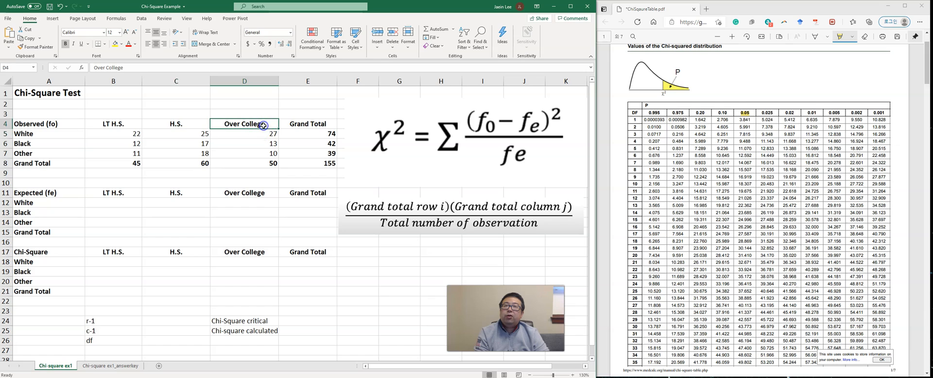
click(252, 135)
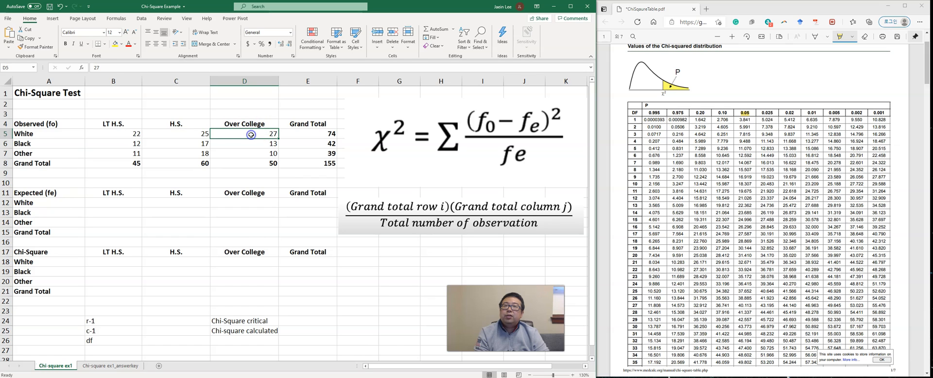
click(124, 135)
click(75, 133)
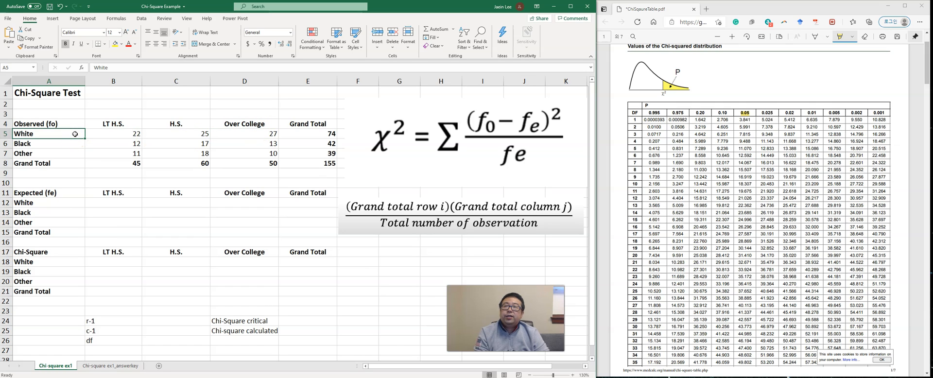
click(310, 138)
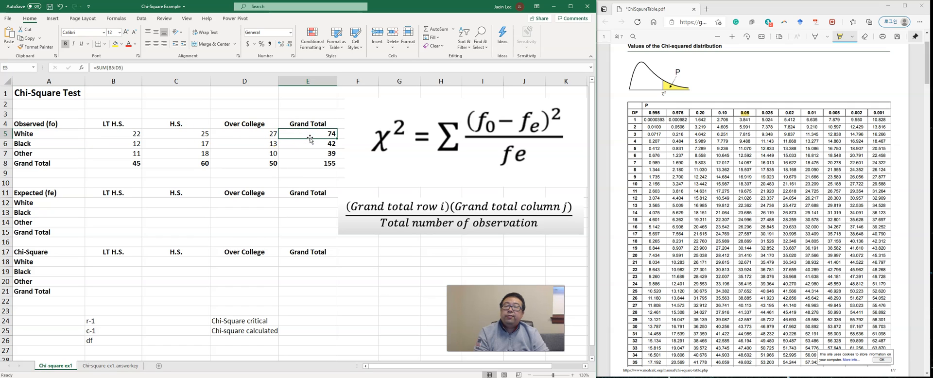
Step: Review the Black row's observed counts for each education level and its grand total
click(35, 145)
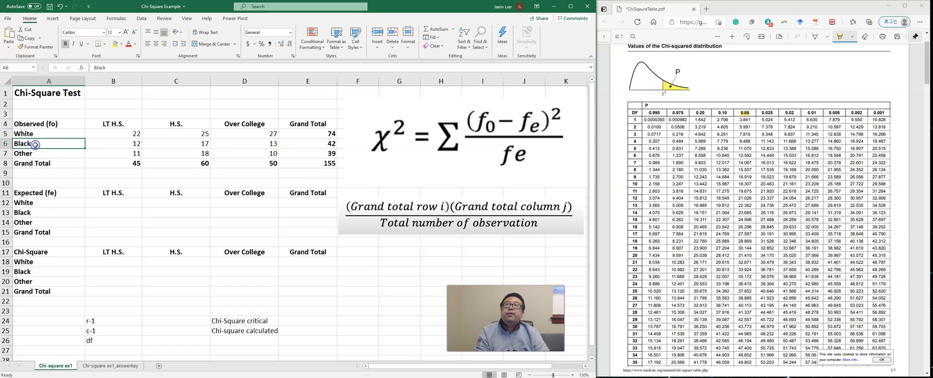
click(180, 144)
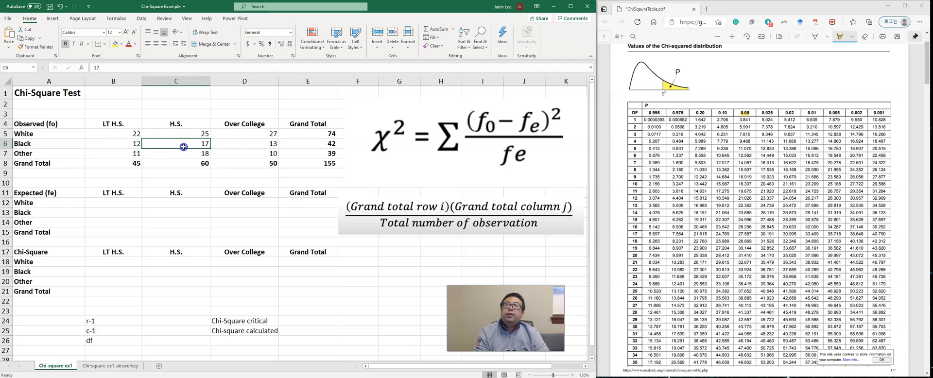
click(241, 146)
click(136, 148)
click(188, 147)
click(246, 147)
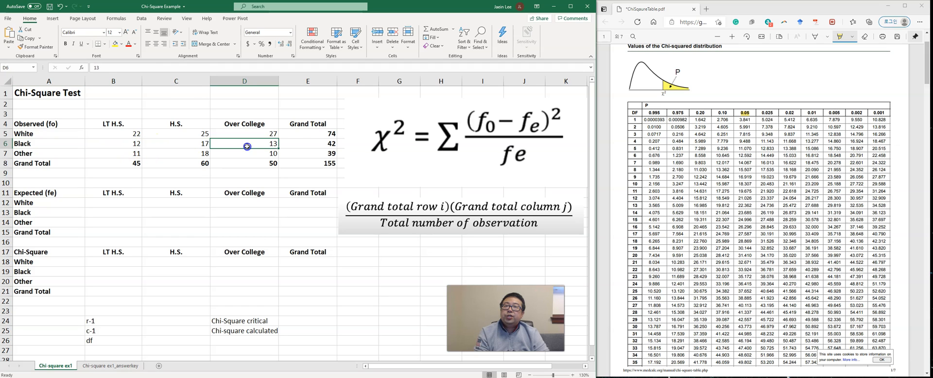
click(322, 146)
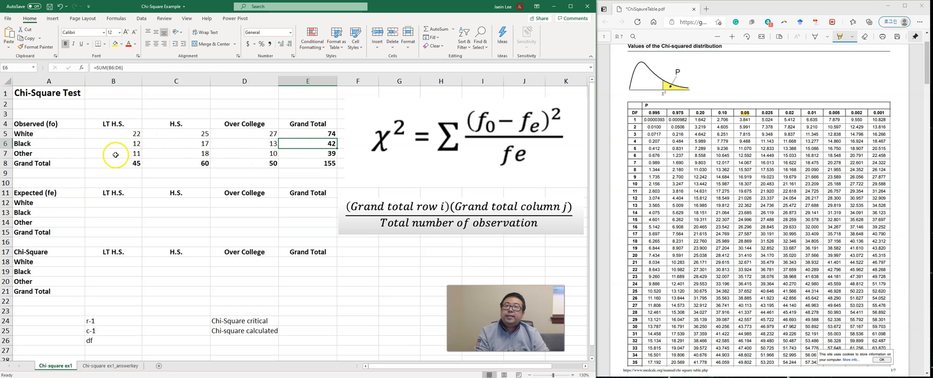
Step: Review the Other row's observed counts for each education level and its grand total
click(60, 154)
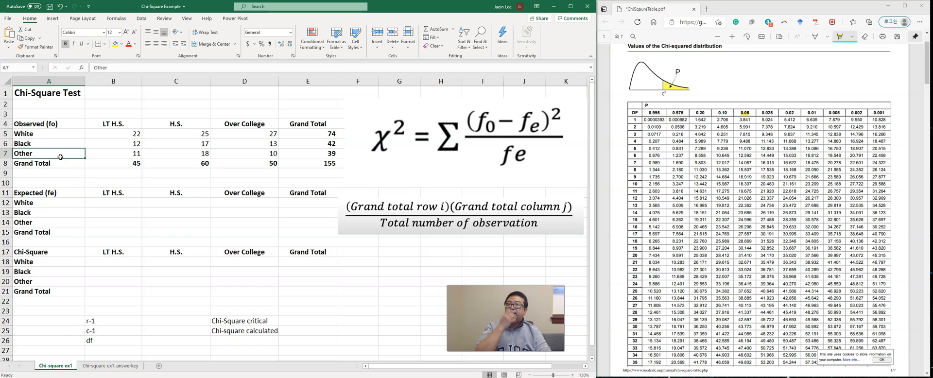
click(115, 156)
click(188, 155)
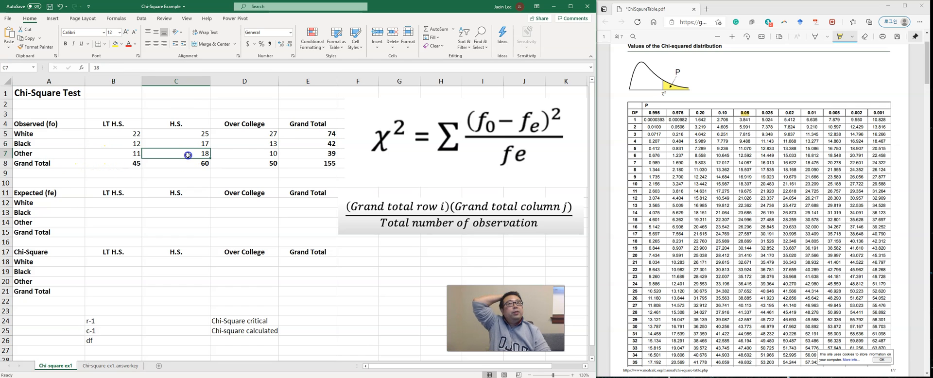
click(246, 155)
click(297, 154)
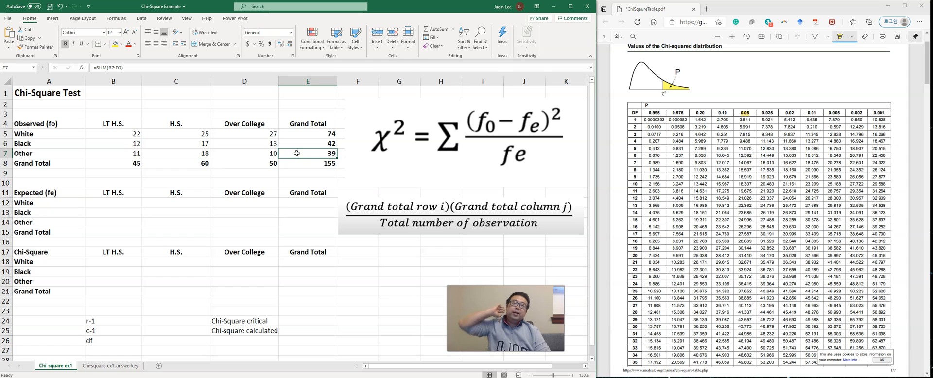
Step: Examine the observed table's Grand Total column against the White, Black and Other row labels
click(306, 126)
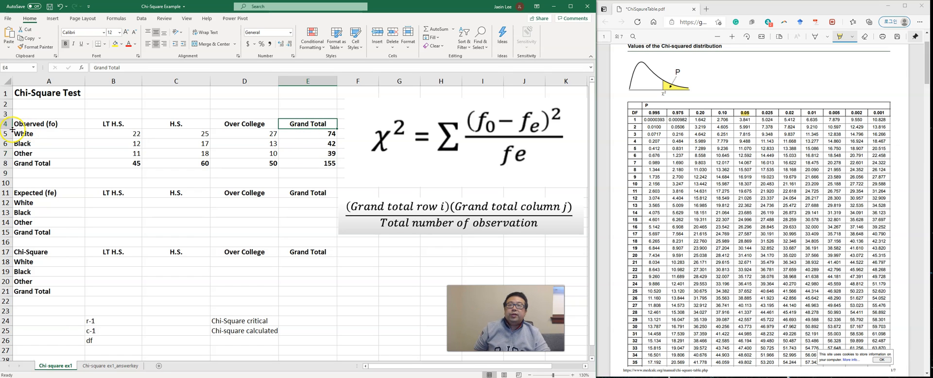
click(318, 137)
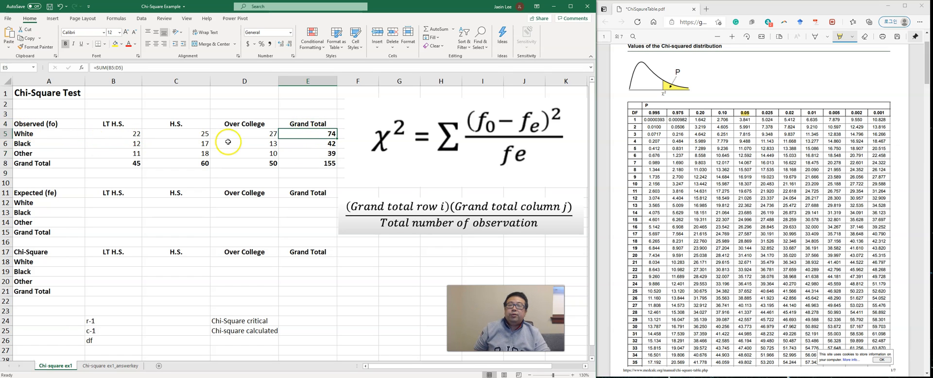
click(50, 136)
click(50, 144)
click(55, 157)
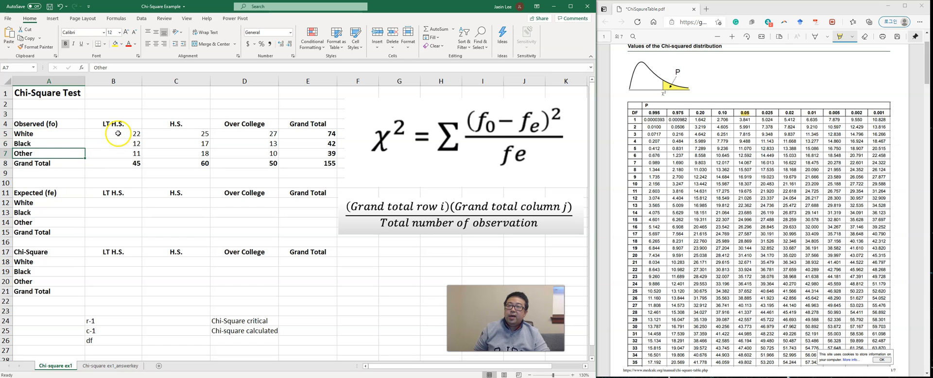
Step: Review the observed table's Grand Total row against the LT H.S., H.S. and Over College column headers
click(108, 164)
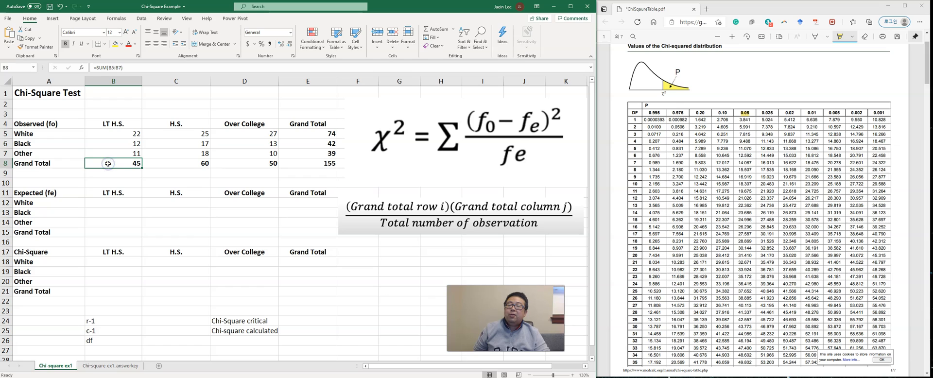
click(131, 124)
click(184, 124)
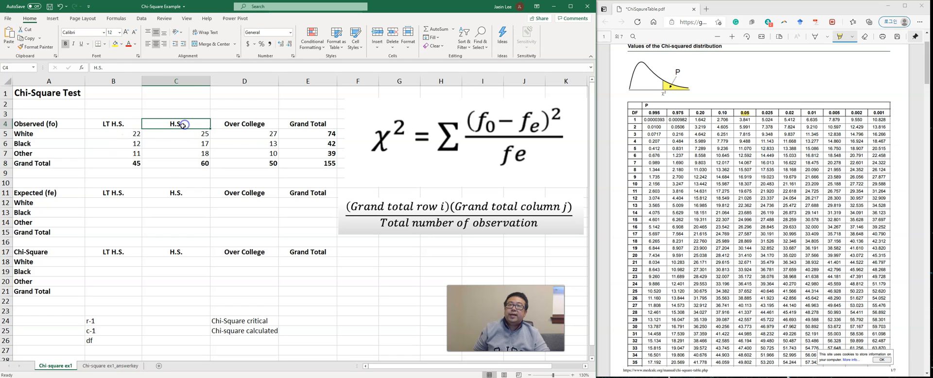
click(249, 124)
click(73, 165)
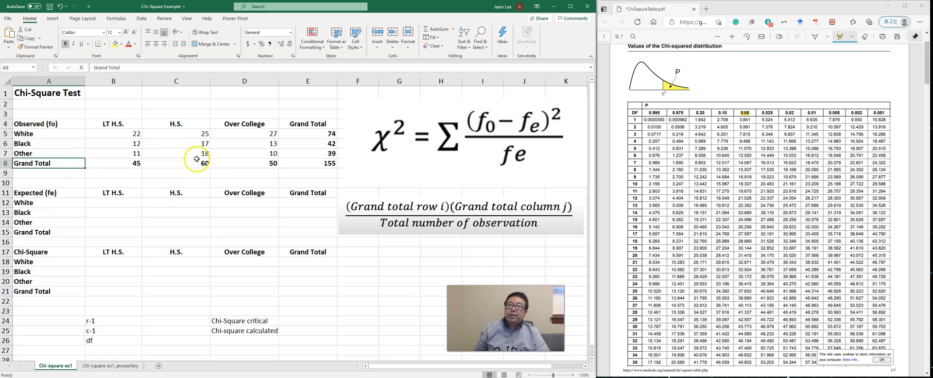
Step: Inspect which cells the overall grand total formula in E8 sums, leaving the formula as it is
click(307, 161)
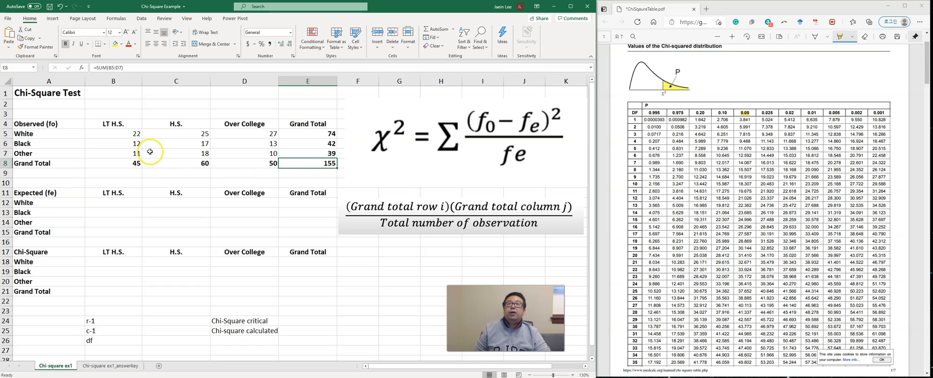
click(113, 71)
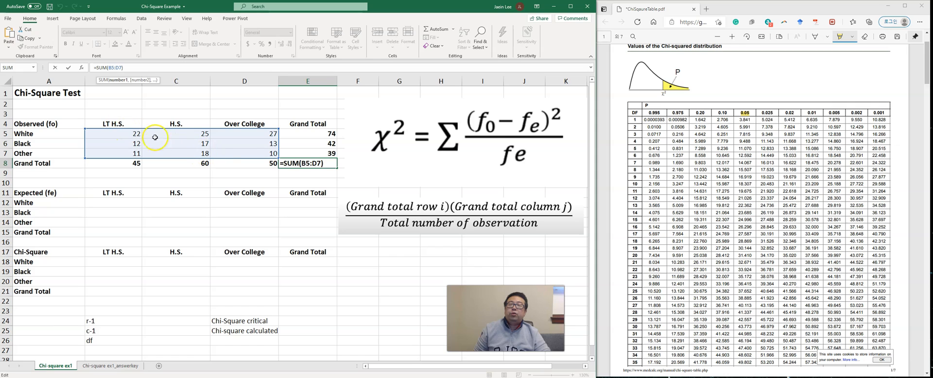
text(`)
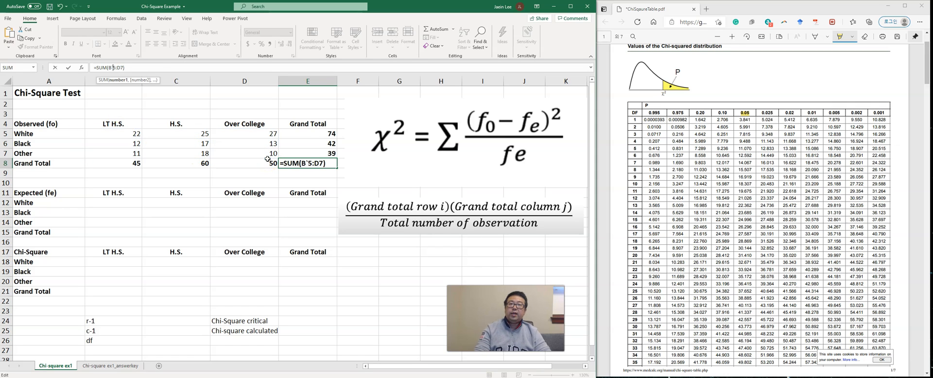
key(Escape)
Step: Inspect the cell ranges summed by the White and Black row grand totals in E5 and E6
click(325, 133)
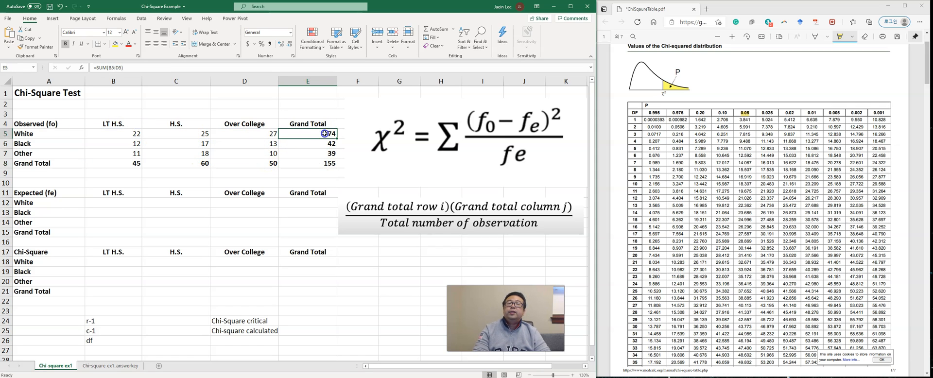
click(117, 67)
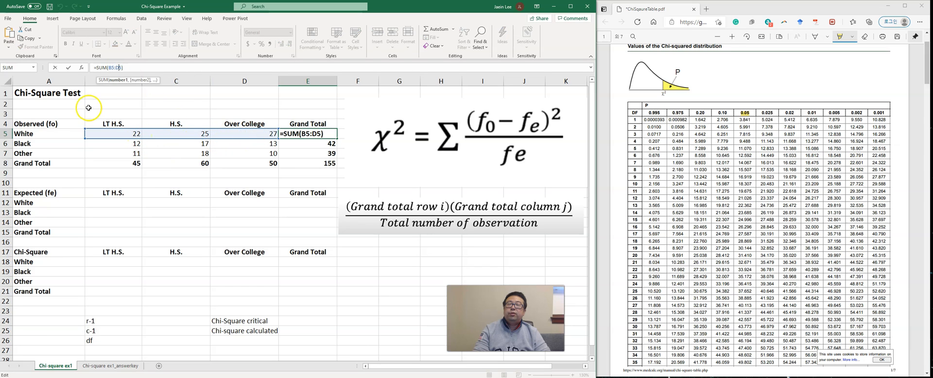
key(Return)
click(120, 68)
key(Escape)
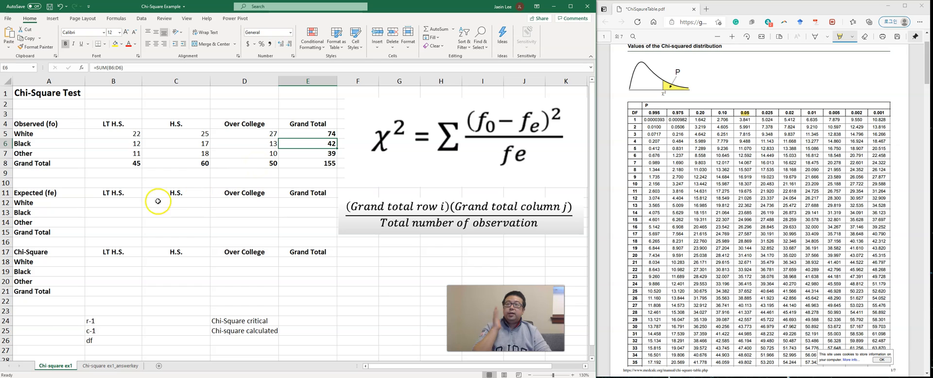
Step: Relate the expected frequency formula to the White LT H.S. count and the White row's grand total
click(134, 203)
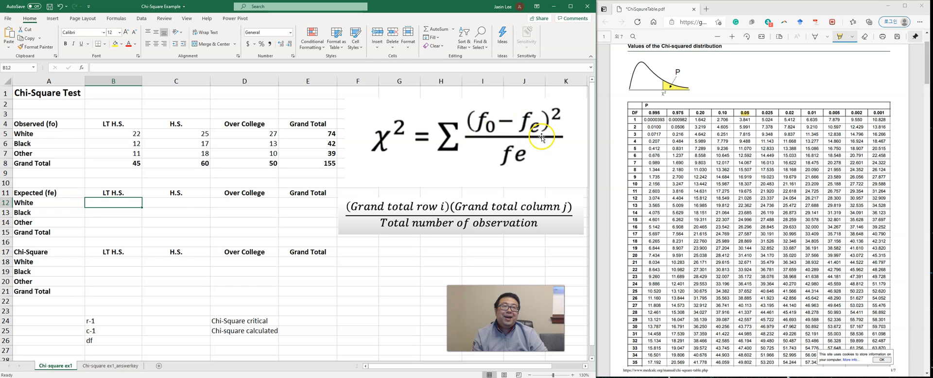
mouse_move(432, 216)
mouse_down()
mouse_move(457, 216)
mouse_move(432, 213)
mouse_up()
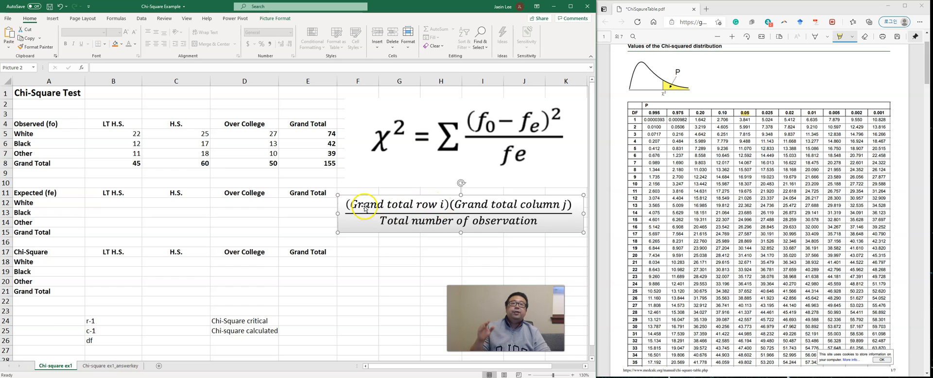
click(132, 130)
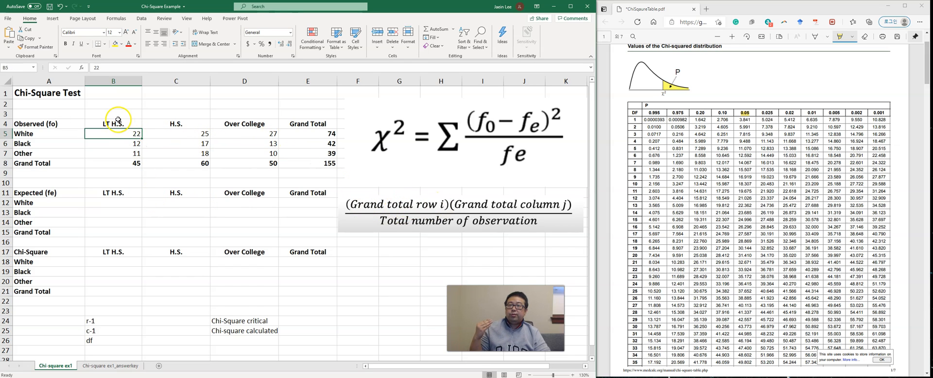
click(319, 136)
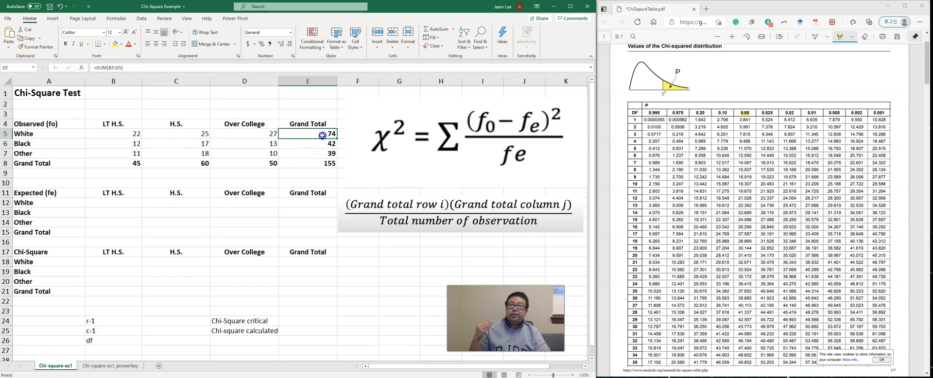
click(134, 137)
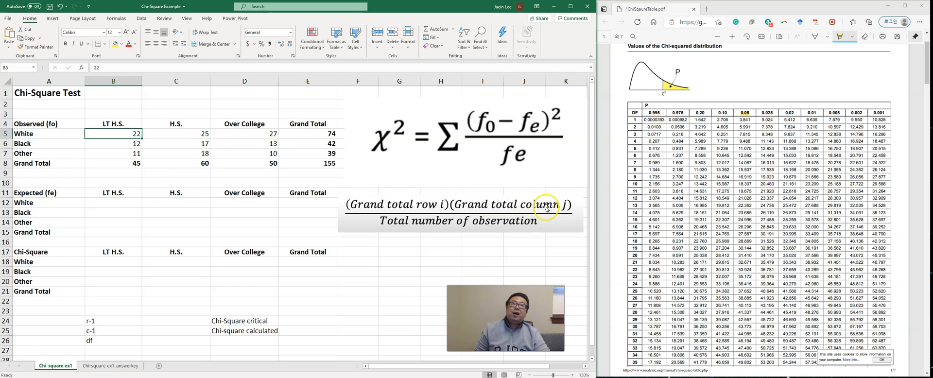
Step: Identify the LT H.S. column total, White row total and overall total needed for the expected frequency
click(136, 163)
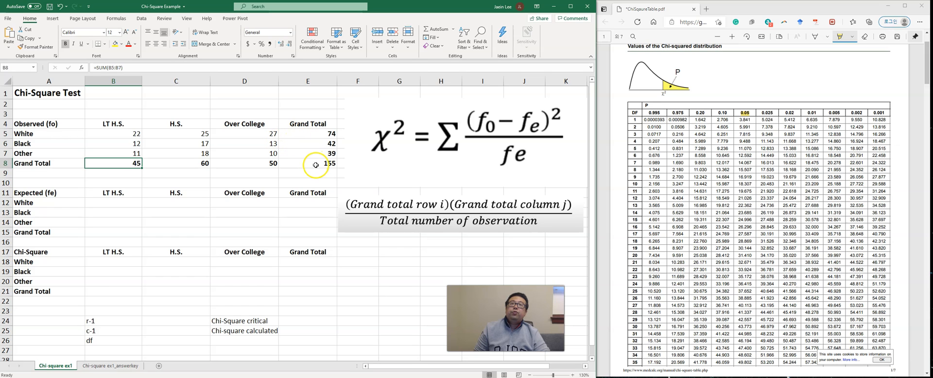
click(297, 137)
click(127, 163)
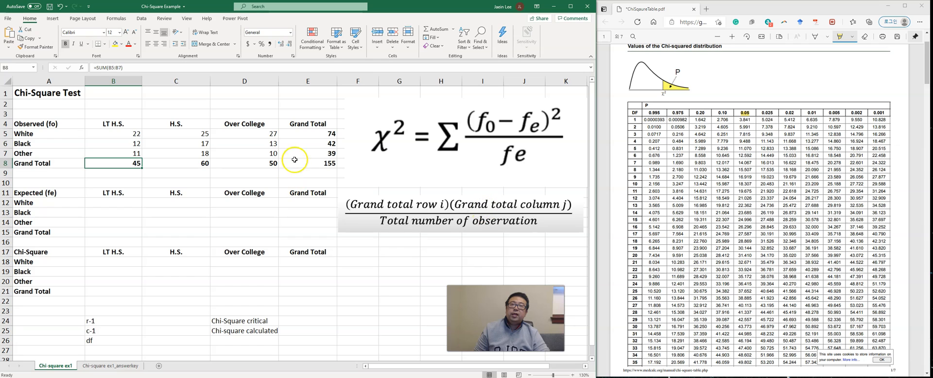
click(324, 164)
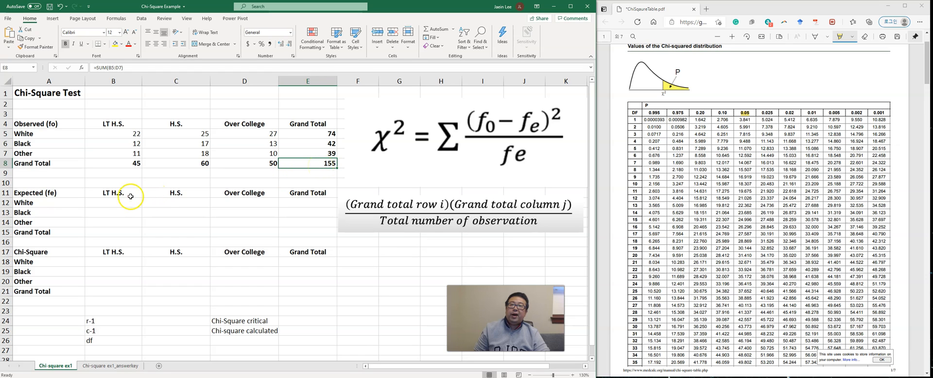
Step: Calculate the expected frequency for White with LT H.S. in B12 using the formula =E5*B8/E8
click(106, 205)
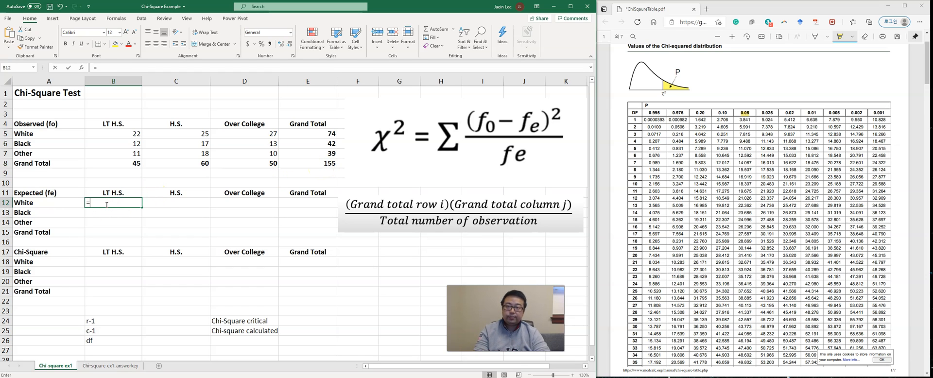
text(=)
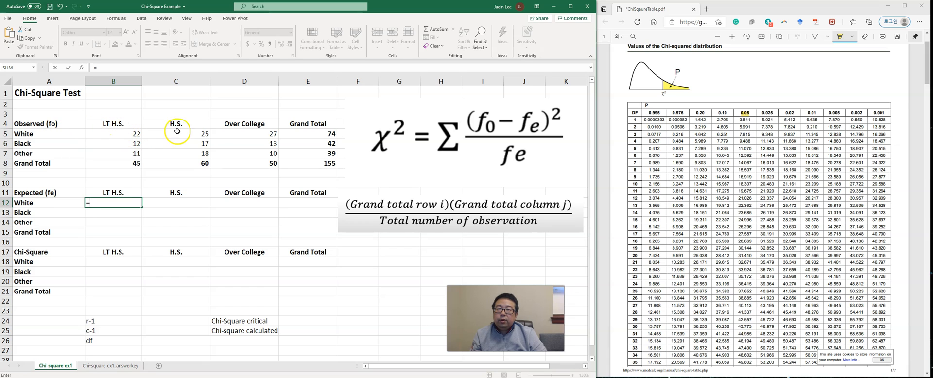
click(321, 136)
text(*)
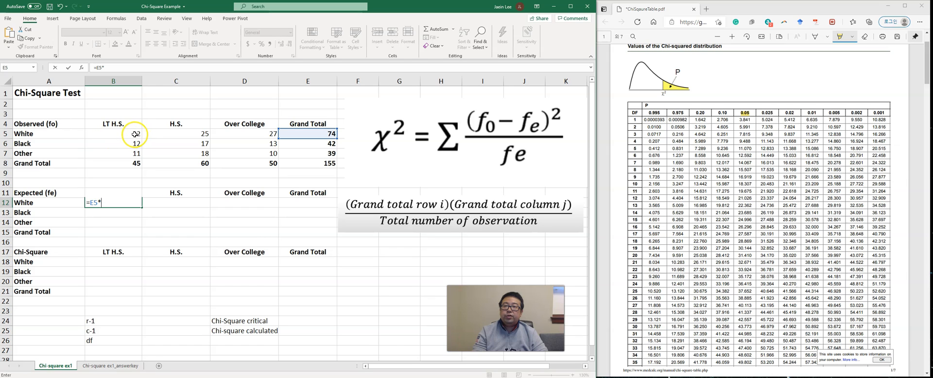
click(136, 163)
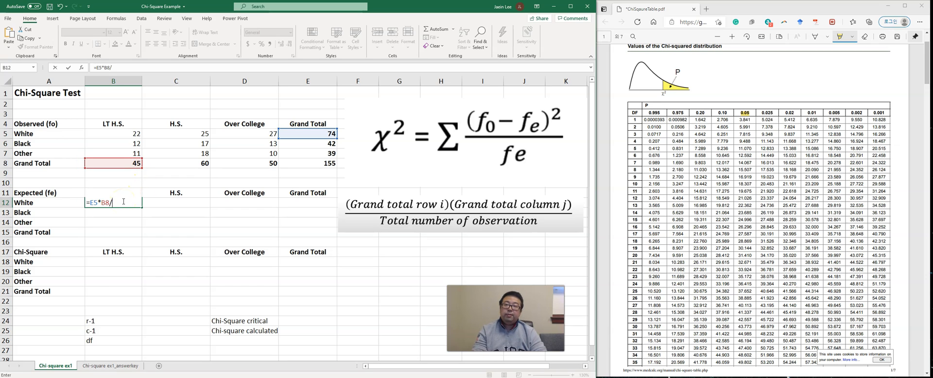
click(321, 164)
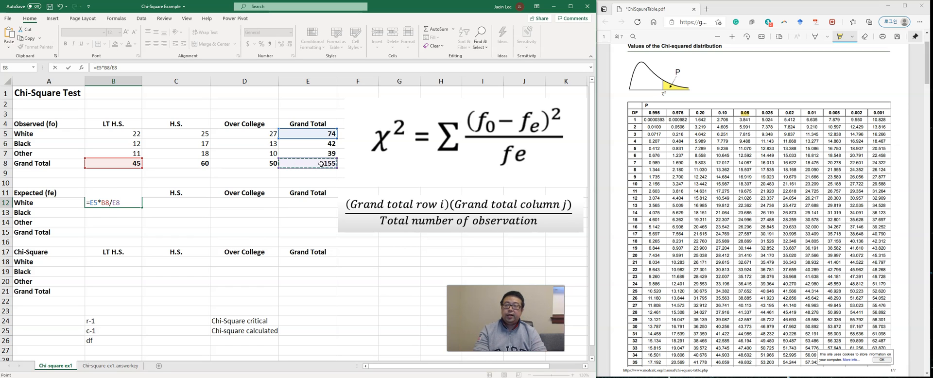
key(Return)
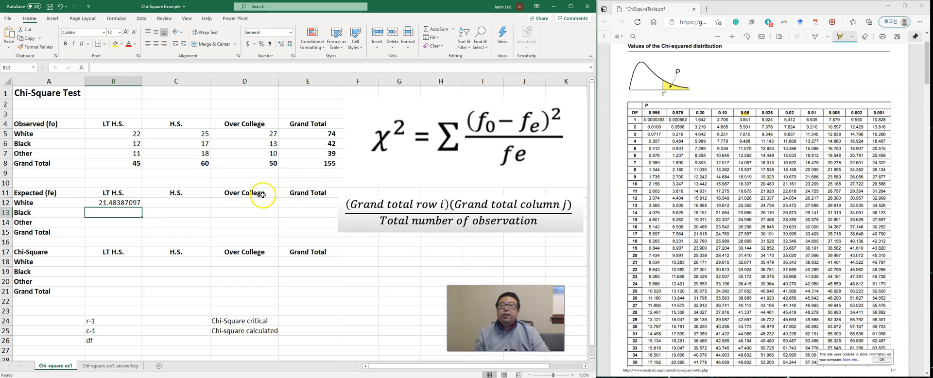
Step: Try to copy the expected frequency formula from B12 down to the Black and Other rows
click(143, 206)
drag(142, 207, 132, 220)
click(126, 205)
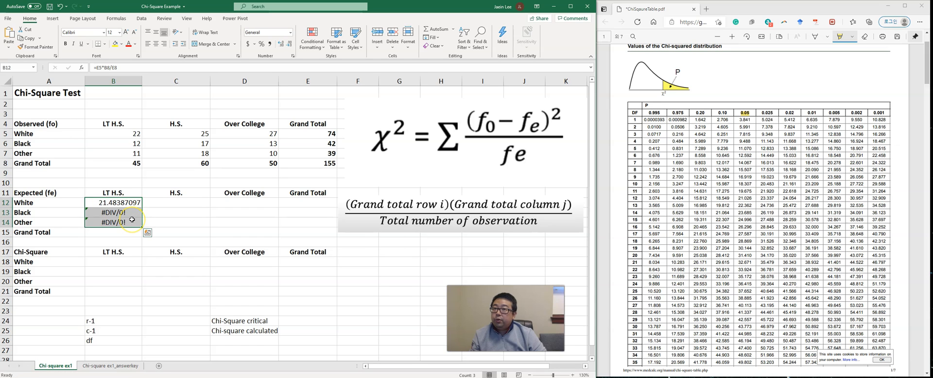
click(132, 220)
click(139, 206)
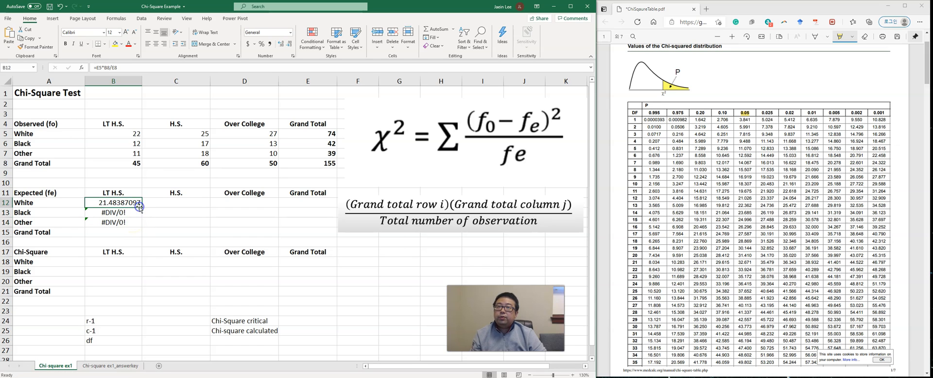
Step: Inspect the cell references in the copied expected frequency formula for Black with LT H.S
click(125, 214)
double_click(125, 214)
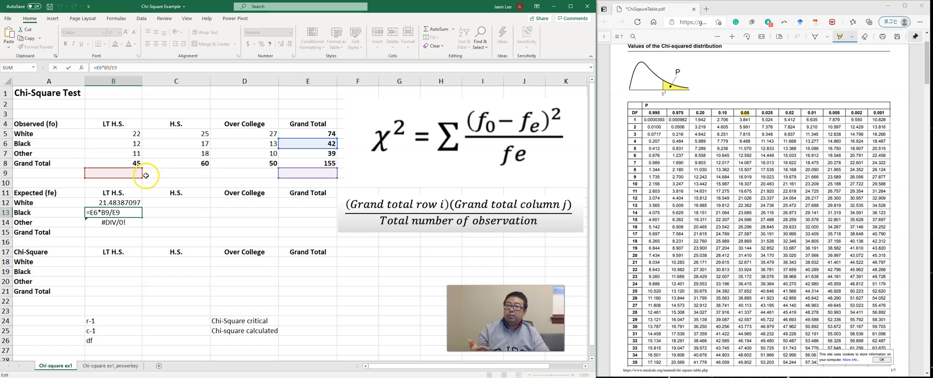
click(156, 211)
Step: Clear the copied expected frequency formulas from B13 and B14
click(114, 213)
key(BackSpace)
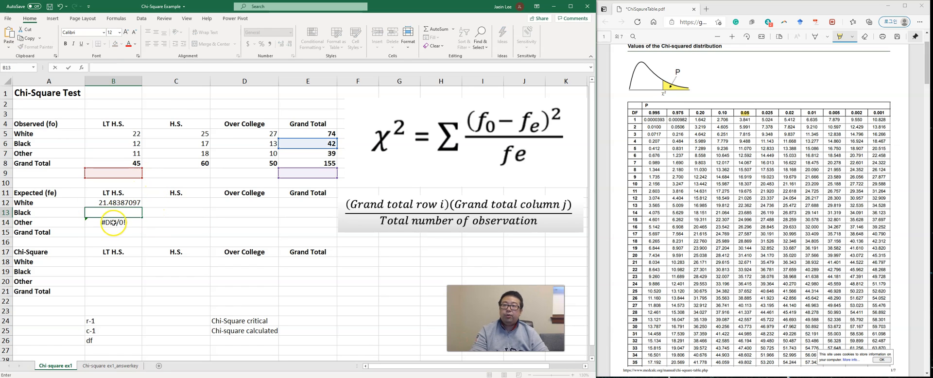
click(113, 224)
key(BackSpace)
key(Escape)
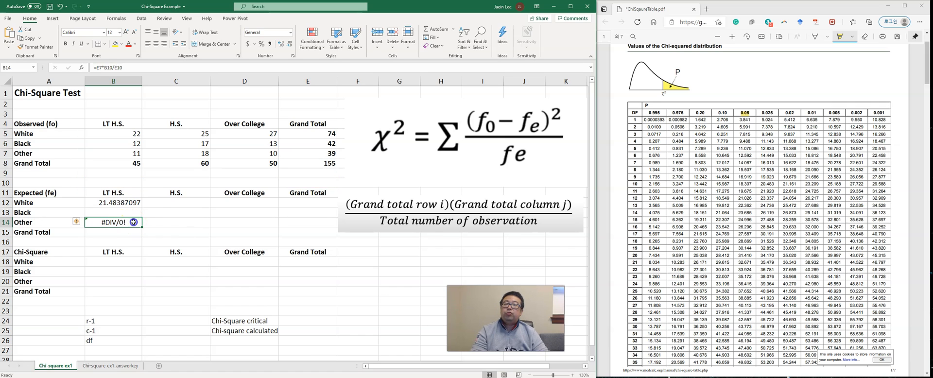
key(Delete)
Step: Calculate the expected frequency for Black with LT H.S. in B13 using the formula =E6*B8/E8
click(137, 214)
text(=)
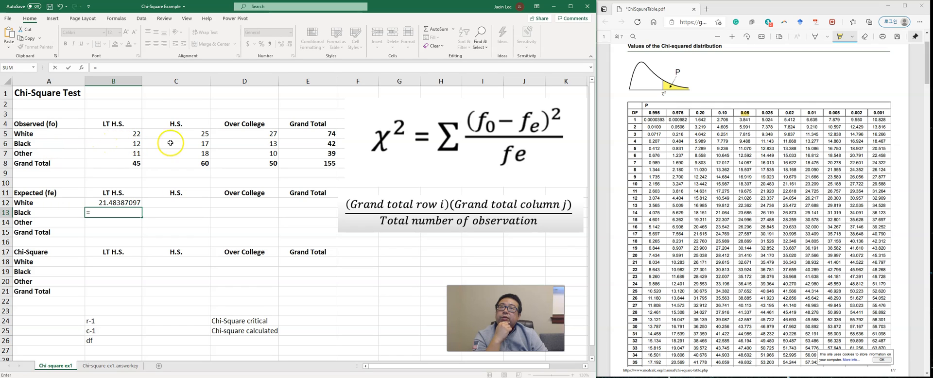
click(299, 142)
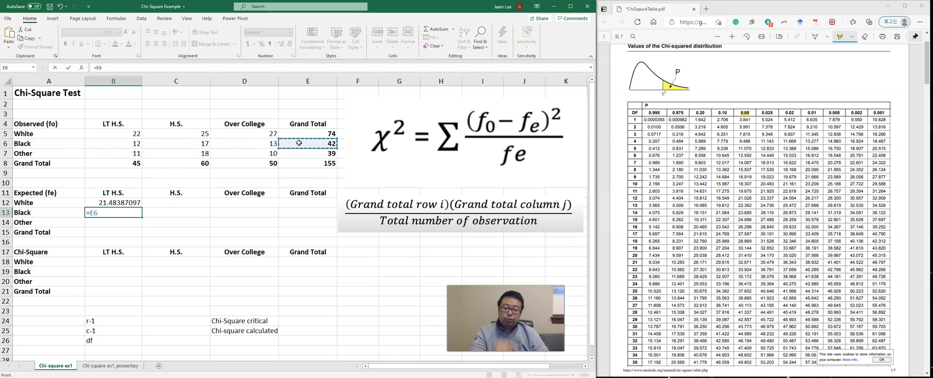
text(*)
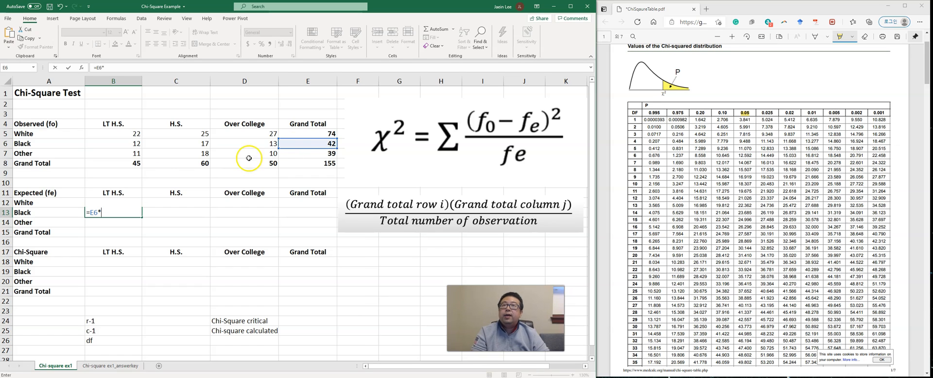
click(134, 164)
text(/)
click(329, 164)
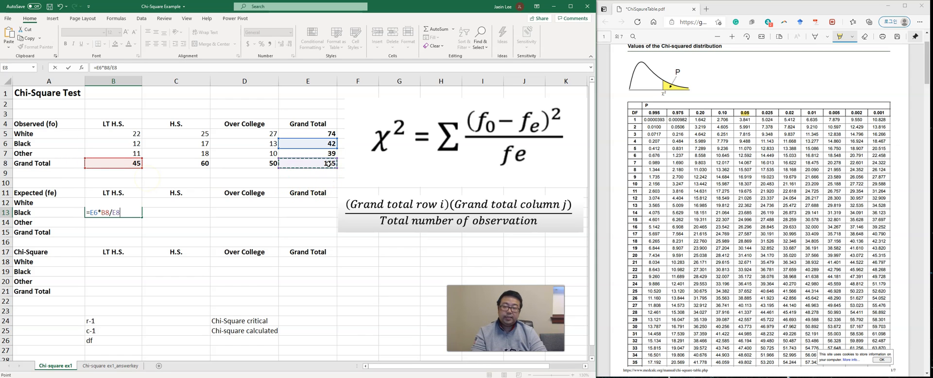
key(Return)
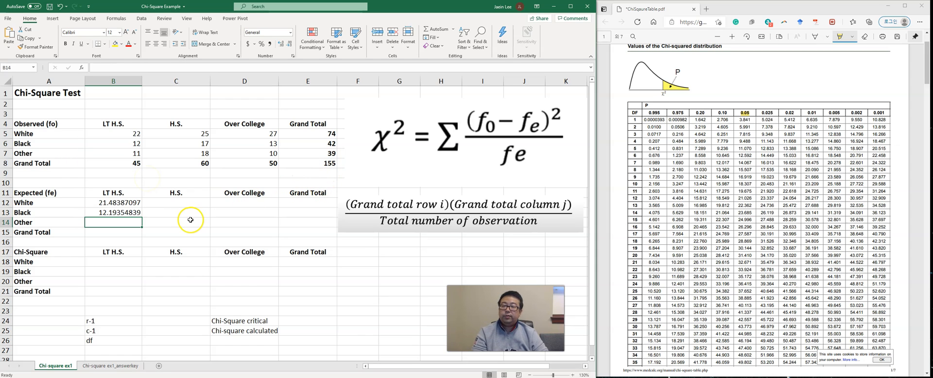
Step: Calculate the expected frequency for Other with LT H.S. in B14 using the formula =E7*B8/E8
text(=)
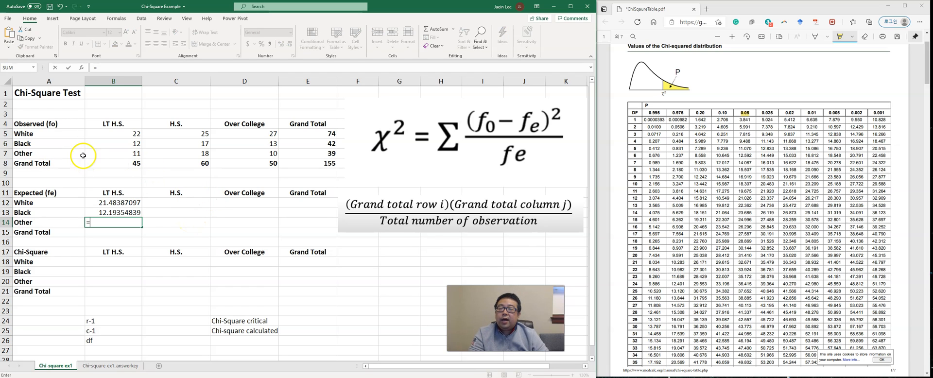
click(323, 155)
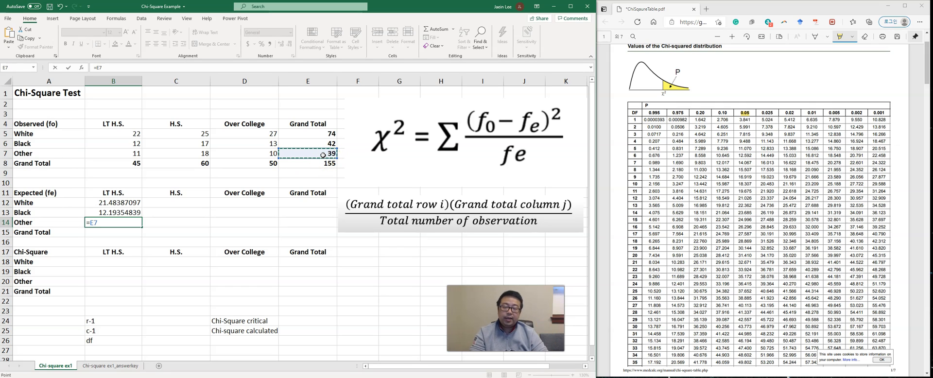
text(*)
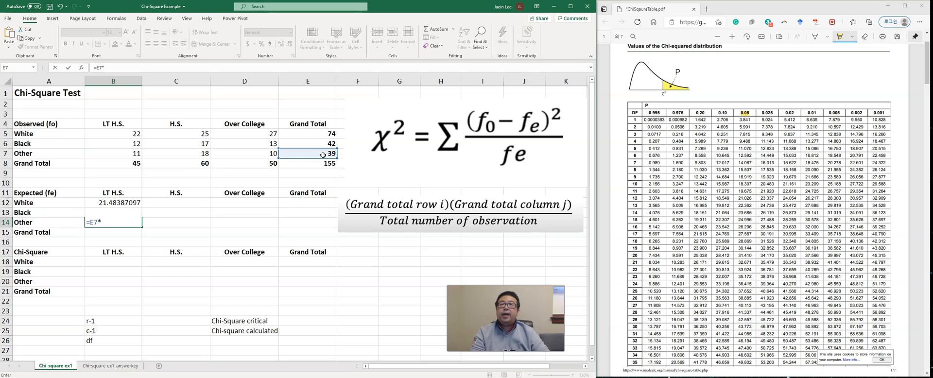
click(114, 166)
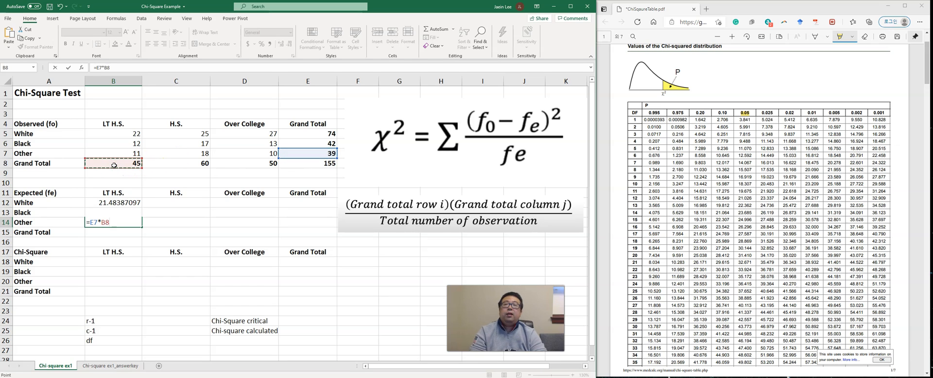
text(/)
click(323, 166)
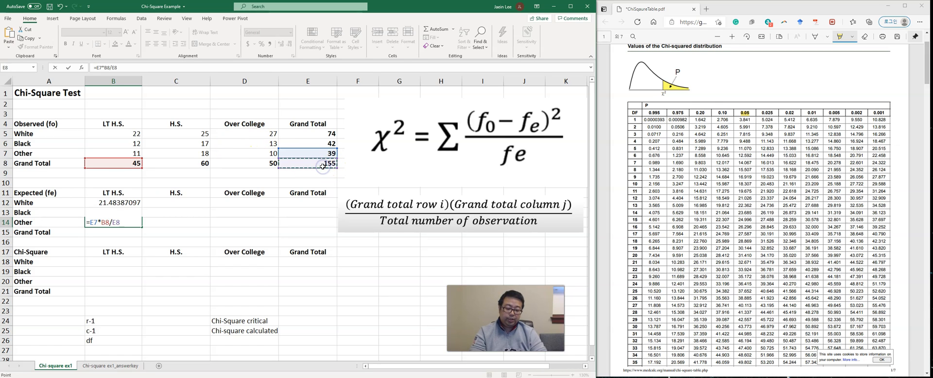
key(Return)
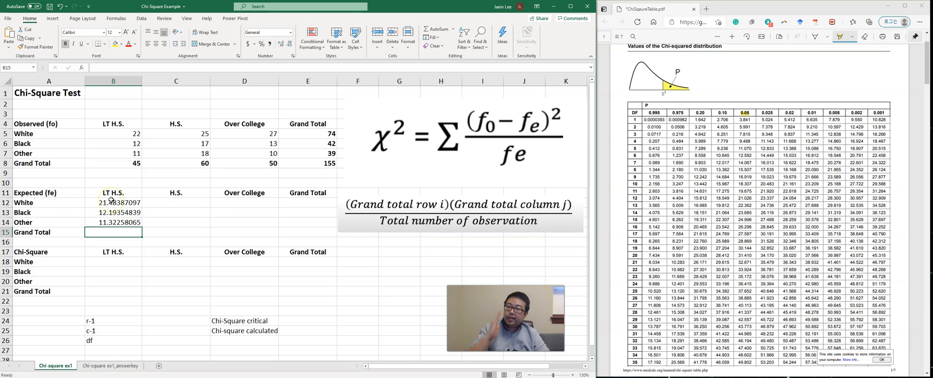
Step: Calculate the expected frequency for White with H.S. in C12 using the formula =E5*C8/E8
click(188, 205)
text(=)
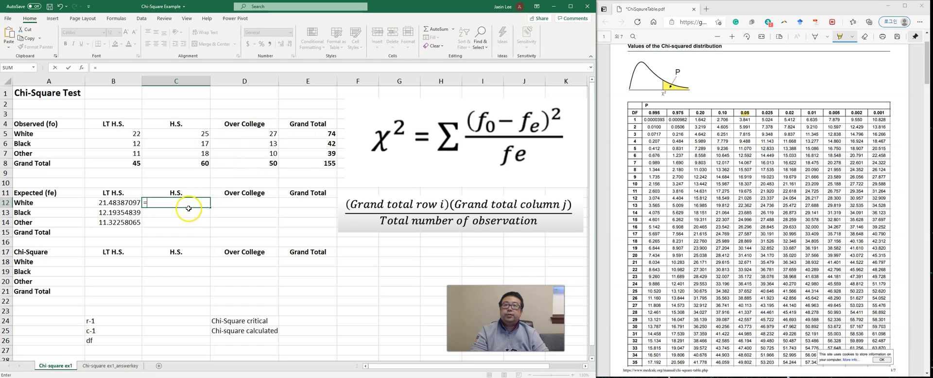
click(325, 135)
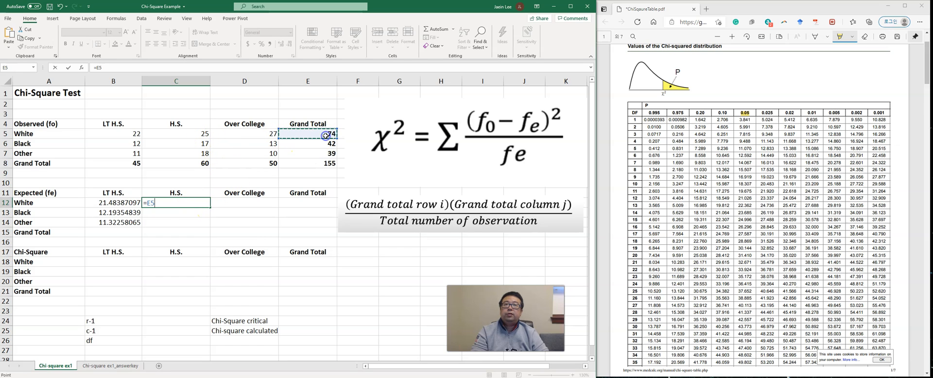
text(*)
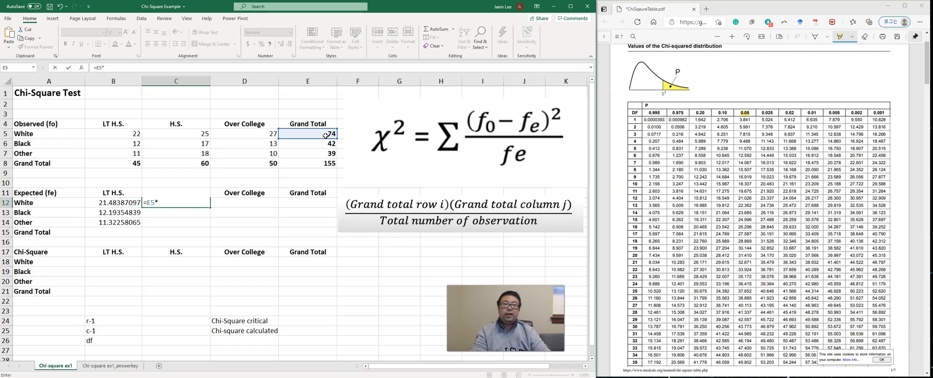
click(185, 163)
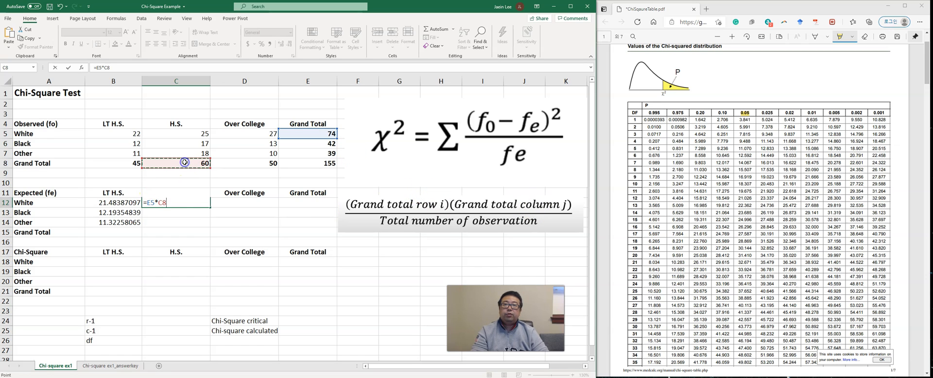
text(/)
click(312, 162)
key(Return)
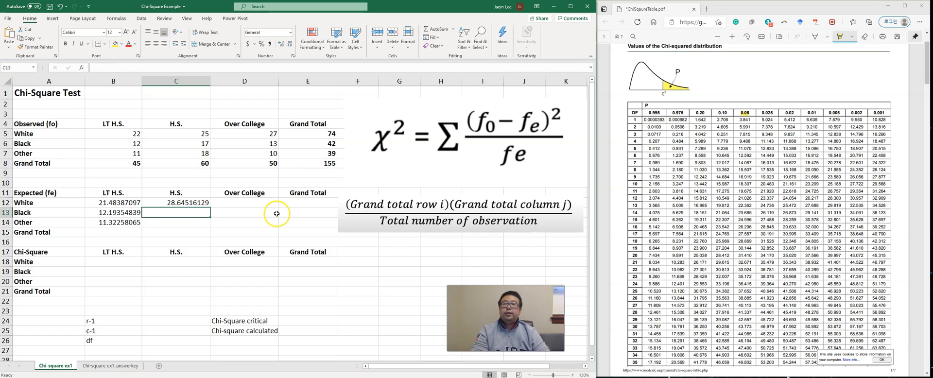
Step: Calculate the expected frequency for Black with H.S. in C13 using the formula =E6*C8/E8
text(=)
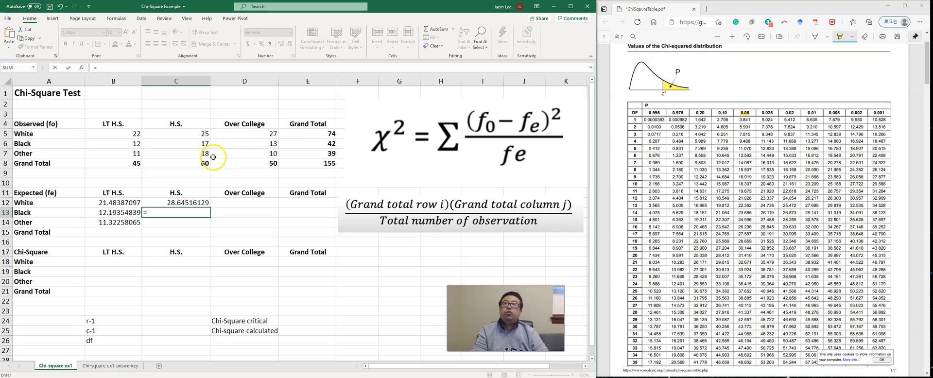
click(323, 145)
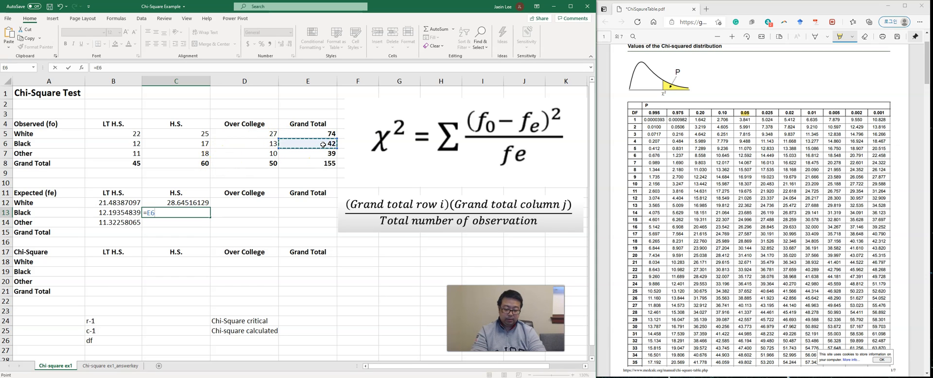
text(*)
click(199, 164)
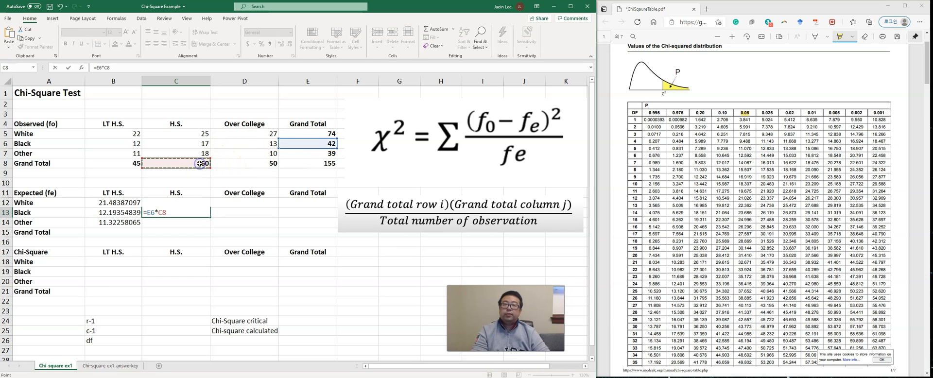
text(/)
click(327, 164)
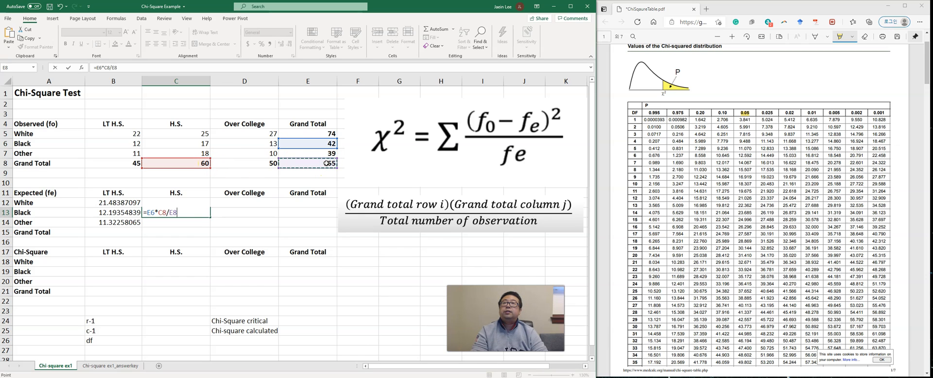
key(Return)
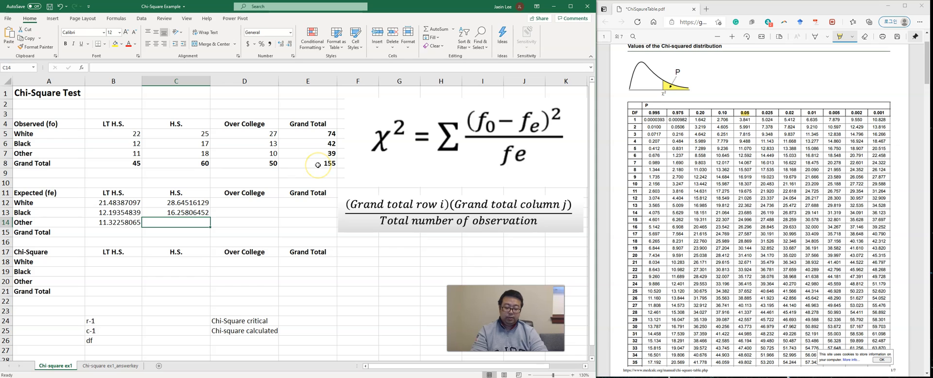
Step: Calculate the expected frequency for Other with H.S. in C14 using the formula =E7*C8/E8
text(=)
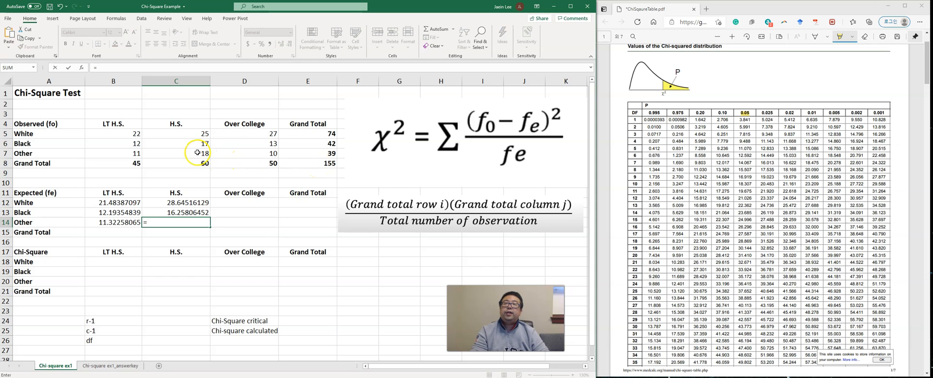
click(316, 155)
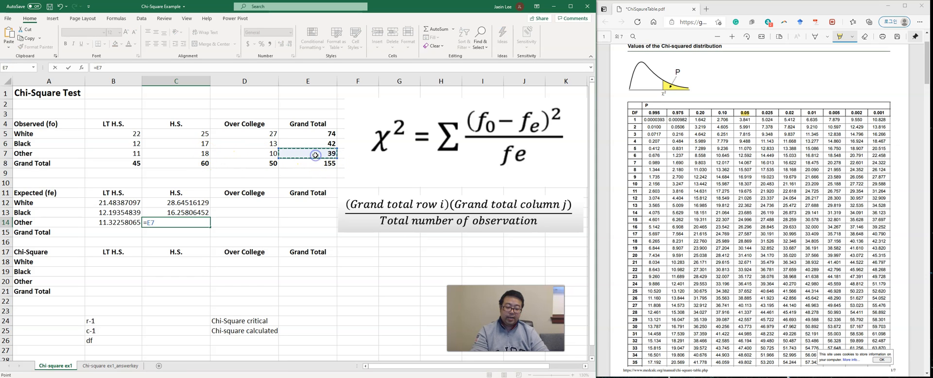
text(*)
click(203, 164)
click(305, 167)
key(Return)
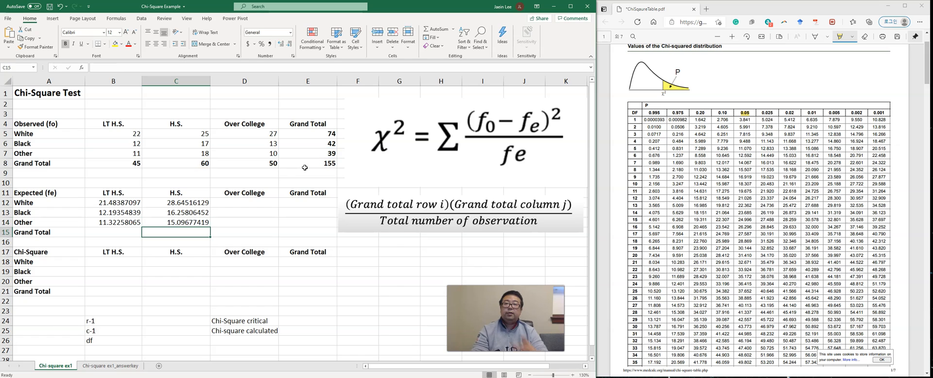
Step: Calculate the expected frequency for White with Over College in D12 using the formula =E5*D8/E8
click(258, 204)
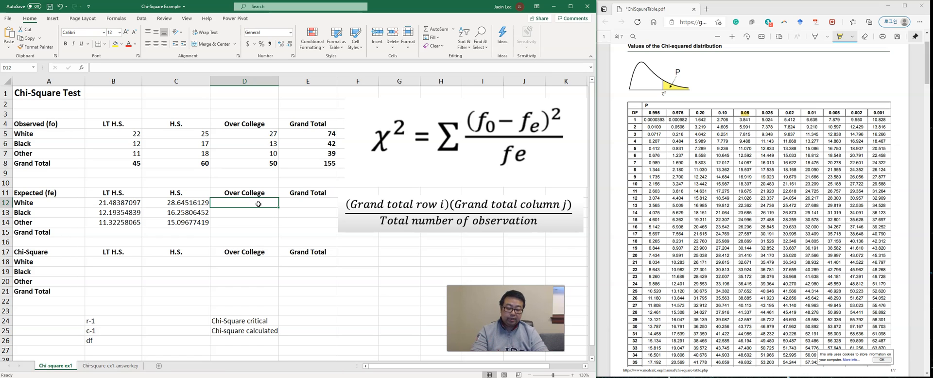
text(=)
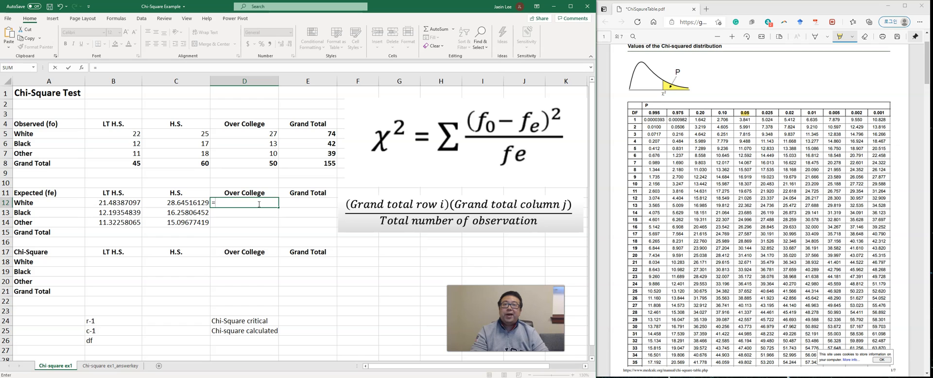
click(328, 136)
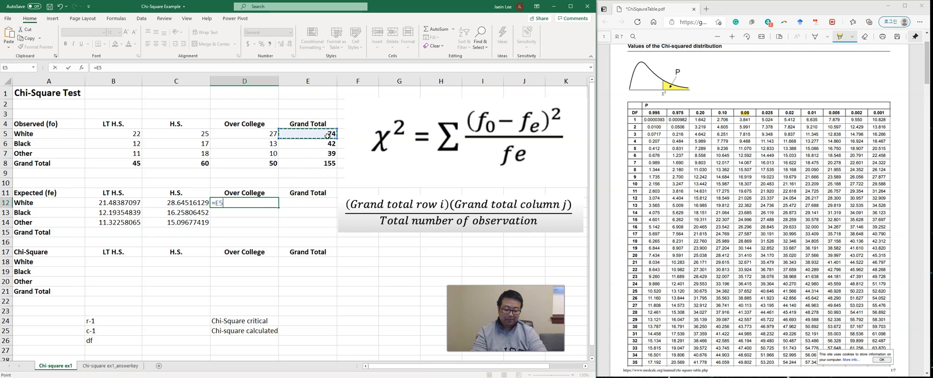
text(*)
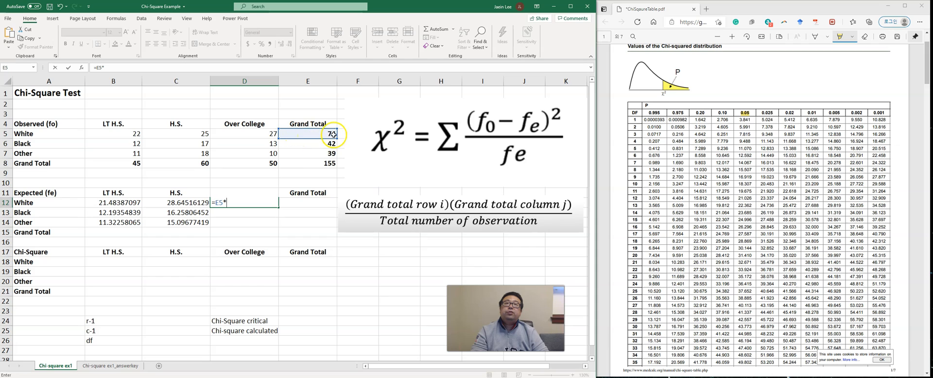
click(267, 164)
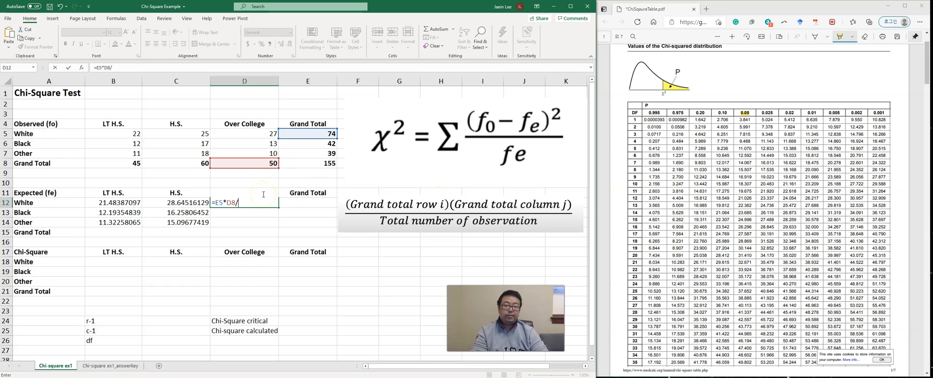
click(323, 166)
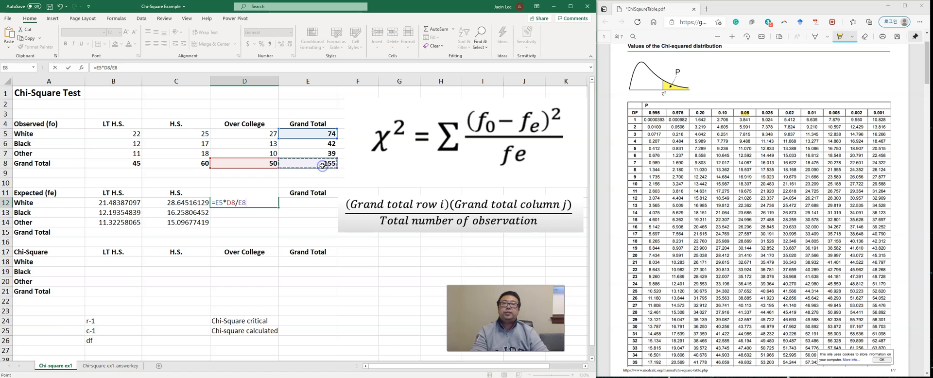
key(Return)
Step: Calculate the expected frequency for Black with Over College in D13 using the formula =E6*D8/E8
text(=)
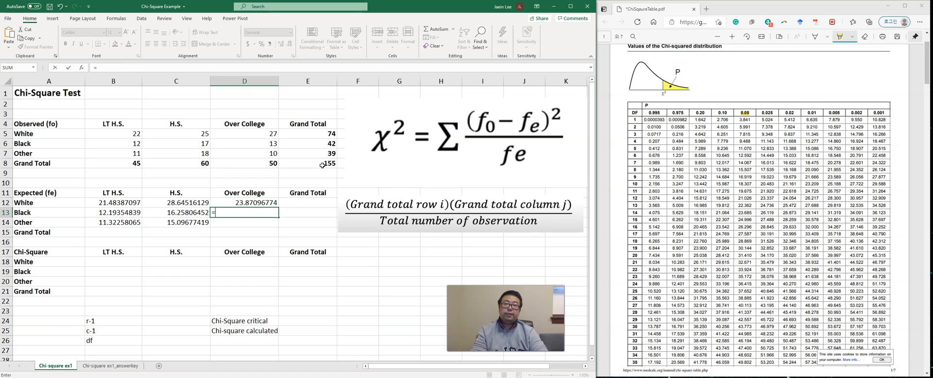
click(299, 144)
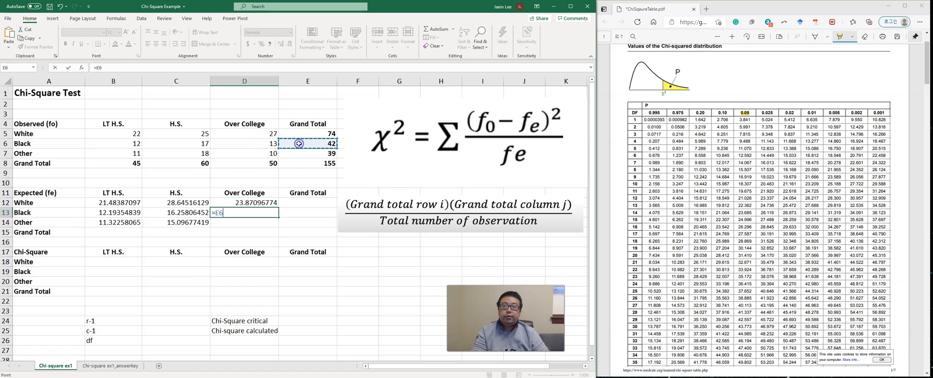
text(*)
click(258, 164)
text(/)
click(302, 161)
key(Return)
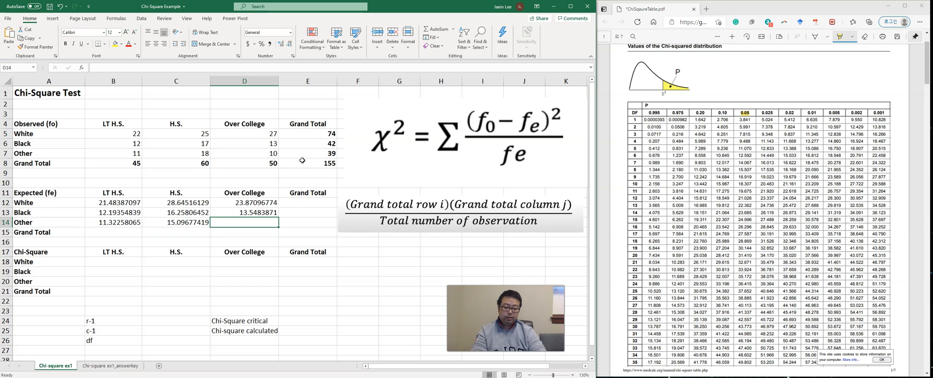
Step: Calculate the expected frequency for Other with Over College in D14 using the formula =E7*D8/E8
text(=)
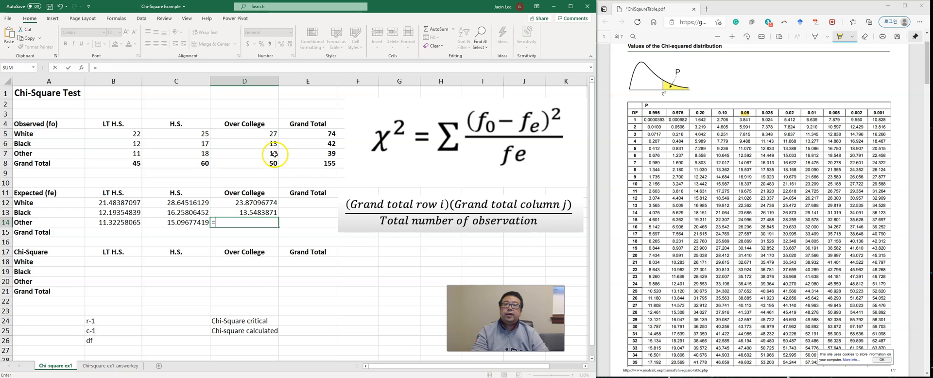
click(305, 155)
text(*)
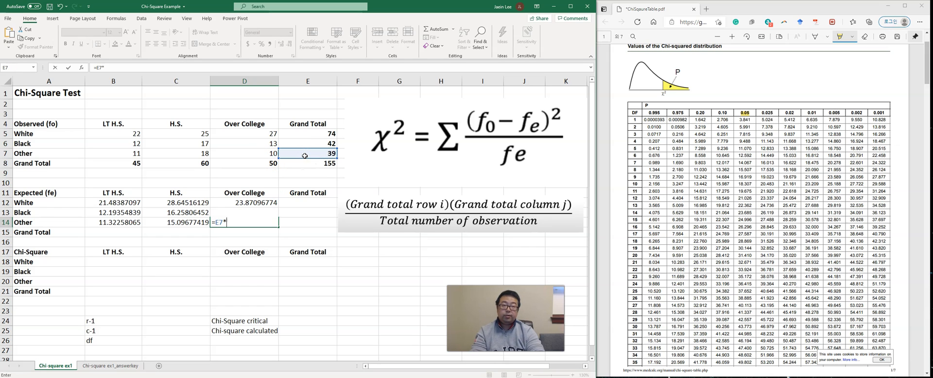
click(269, 161)
text(/)
click(301, 167)
key(Return)
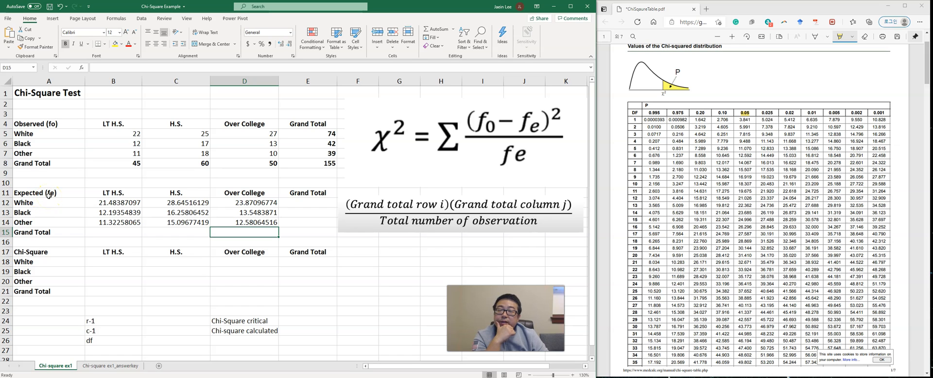
Step: Calculate the chi-square value for White with LT H.S. in B18 using the formula =(B5-B12)^2/B12
click(104, 262)
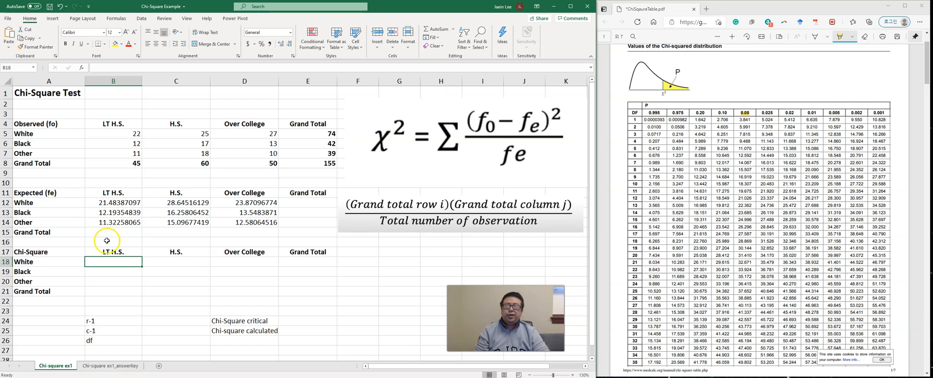
text(=()
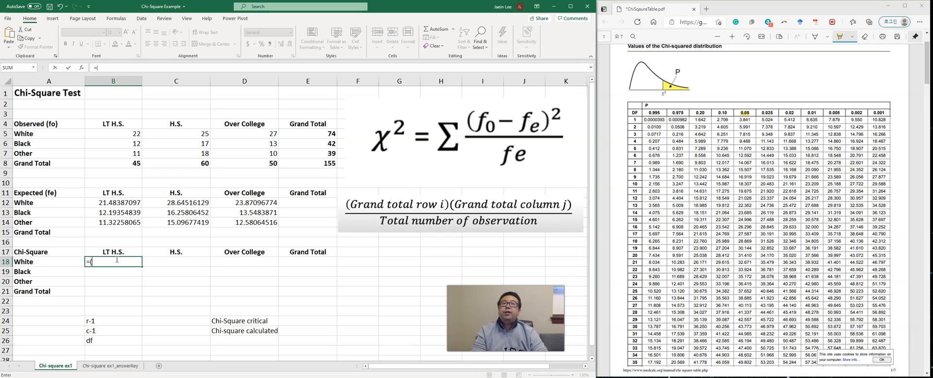
click(131, 134)
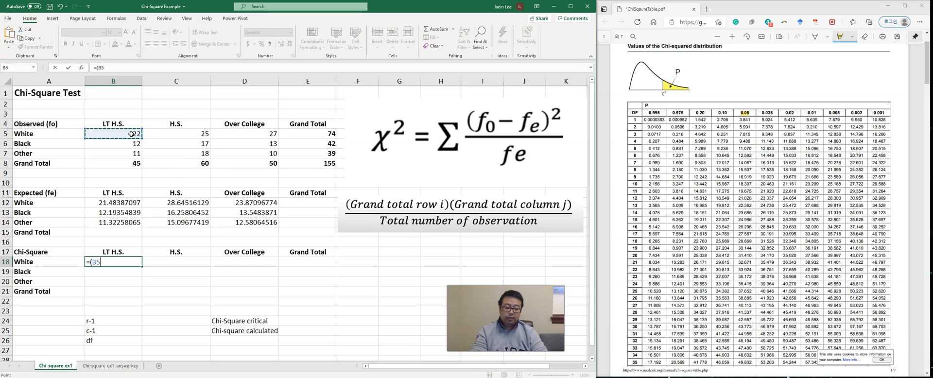
text(-)
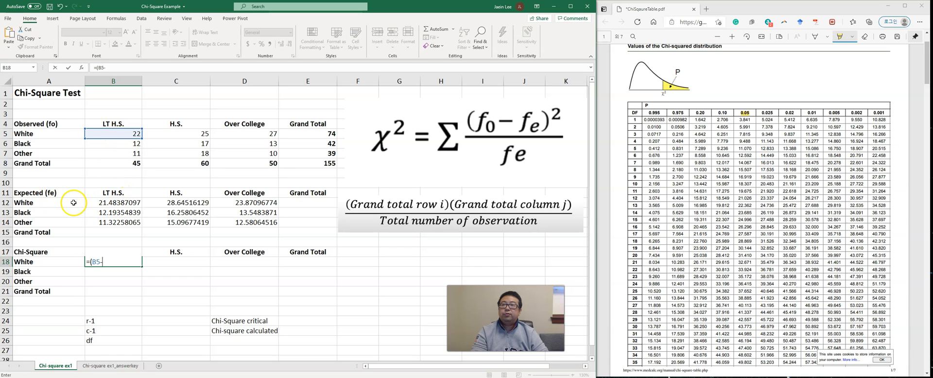
click(117, 203)
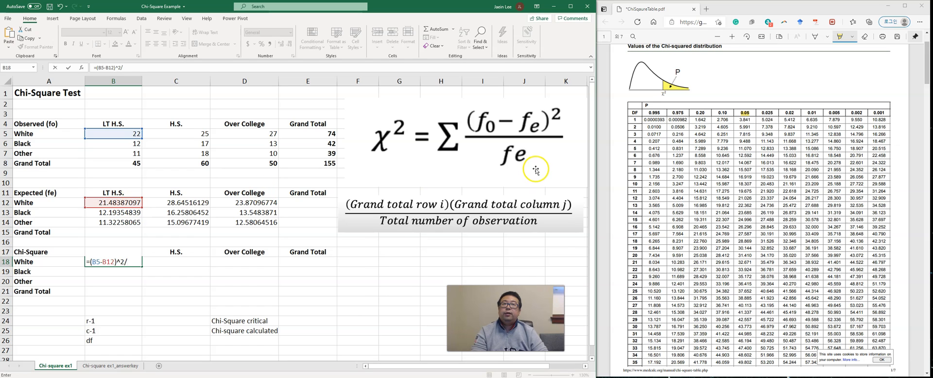
click(117, 203)
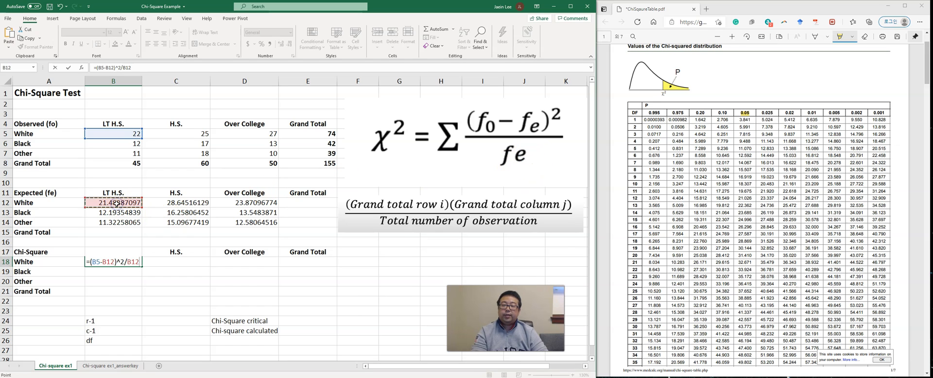
key(Return)
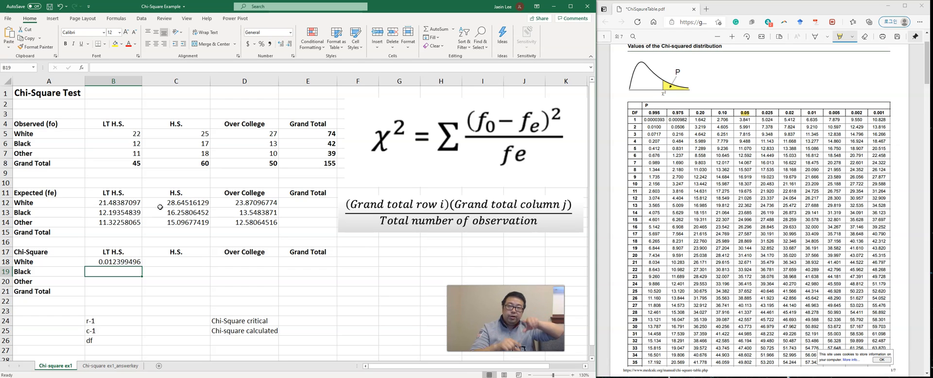
Step: Fill the chi-square formula from B18 down to B20, check the copied formula in B19, and fill the range across to D20
click(138, 262)
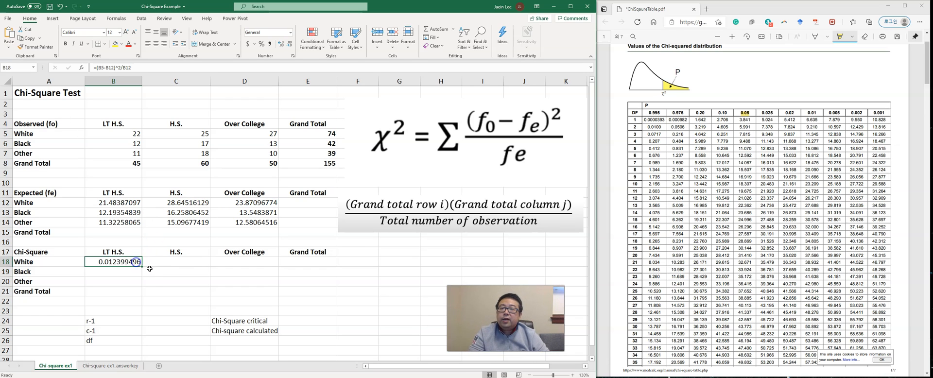
drag(142, 267, 139, 282)
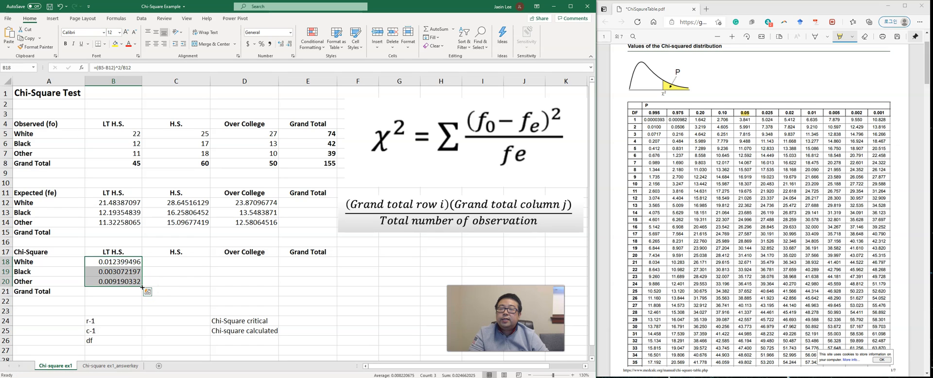
click(124, 271)
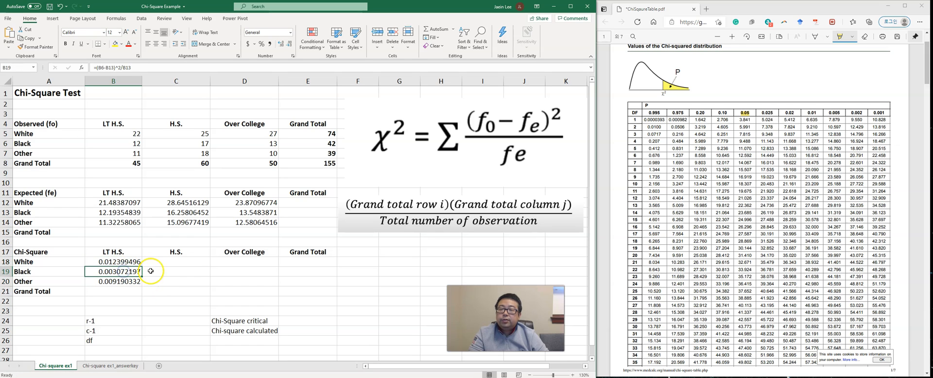
click(148, 70)
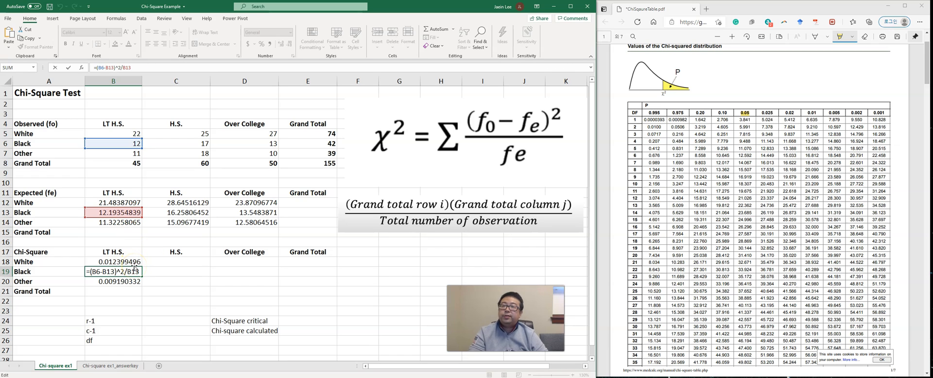
key(Tab)
drag(137, 263, 251, 280)
click(194, 303)
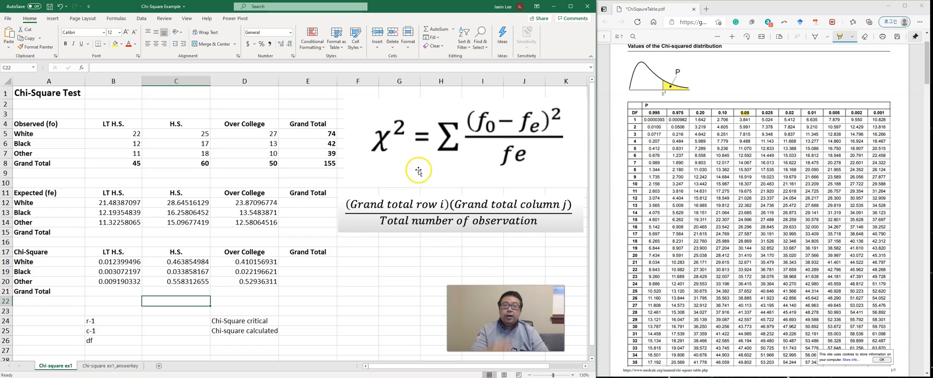
Step: Calculate the overall chi-square value in E25 with the formula =SUM(B18:D20)
click(294, 329)
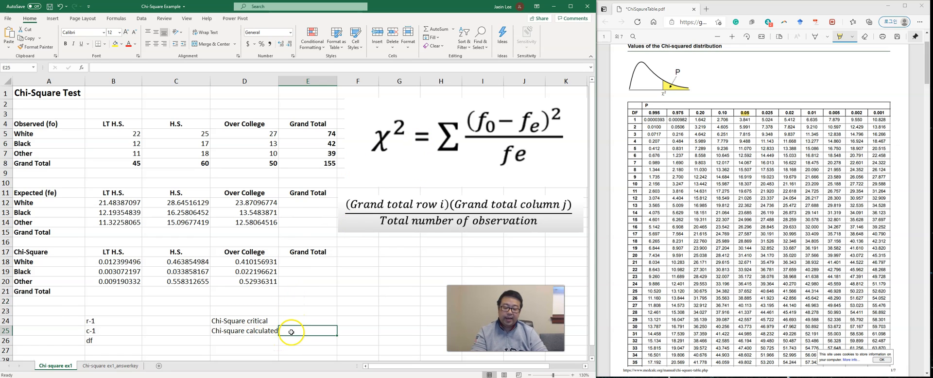
text(=sum)
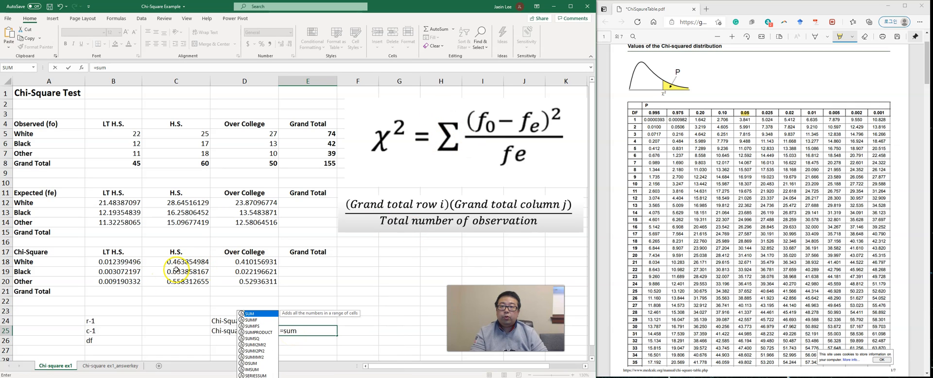
text(()
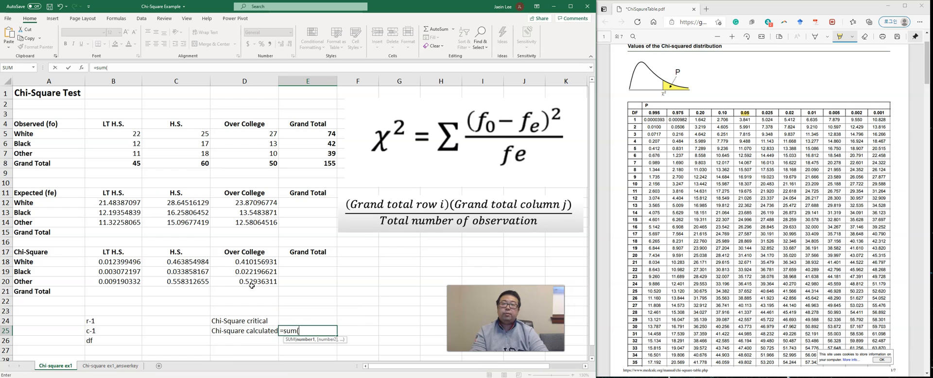
drag(121, 262, 228, 280)
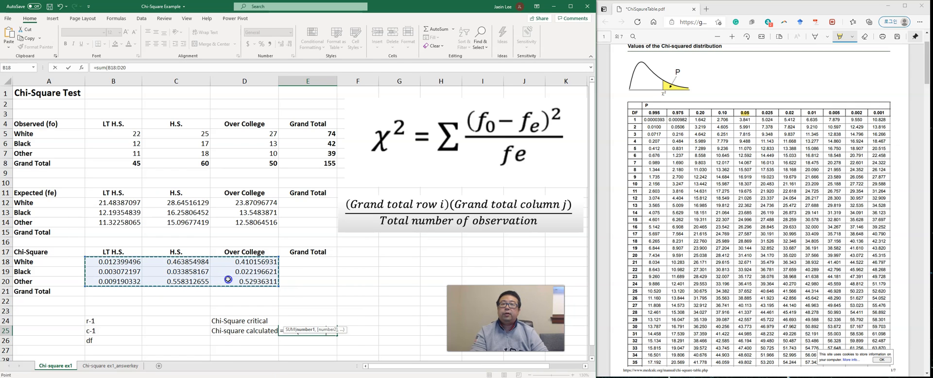
key(Return)
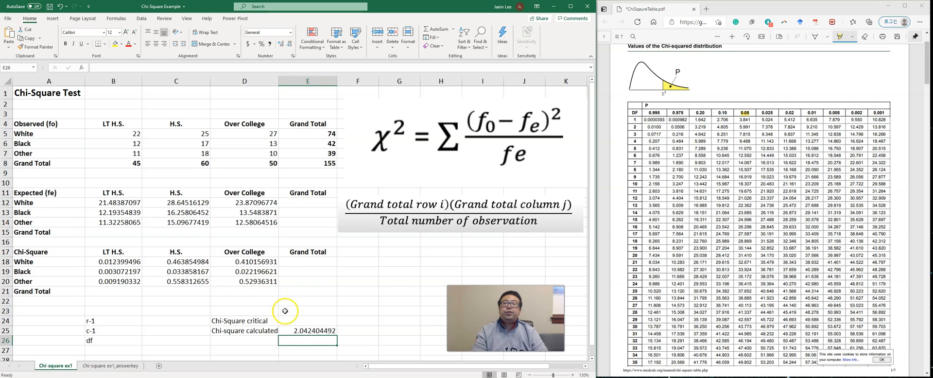
Step: Format the calculated chi-square value in E25 to three decimal places
click(297, 331)
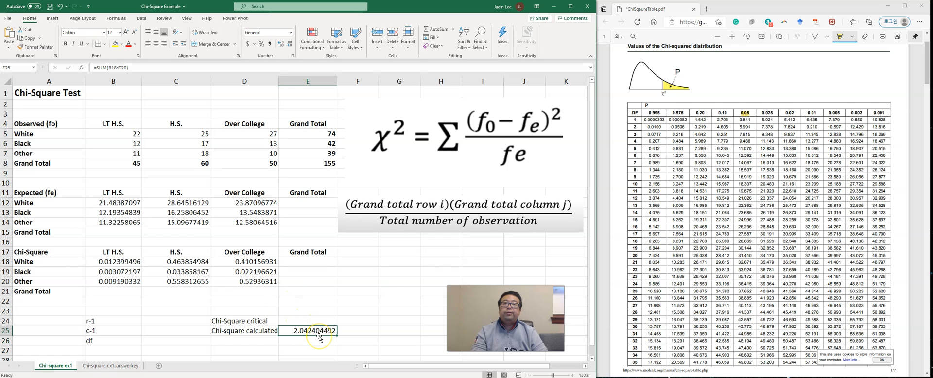
click(291, 45)
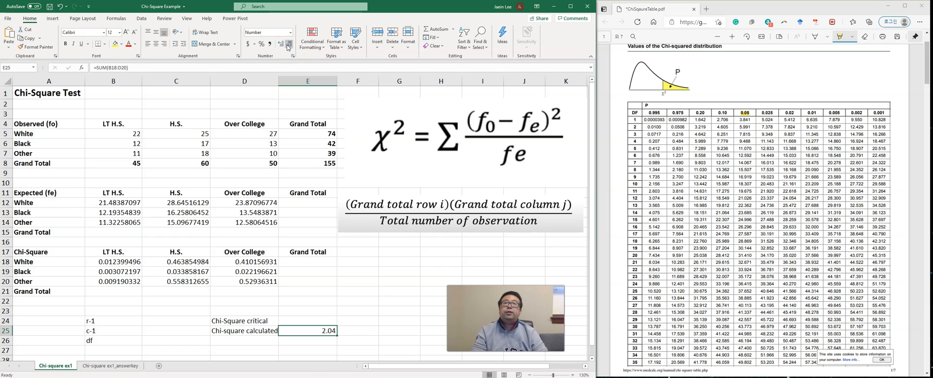
click(279, 45)
click(292, 315)
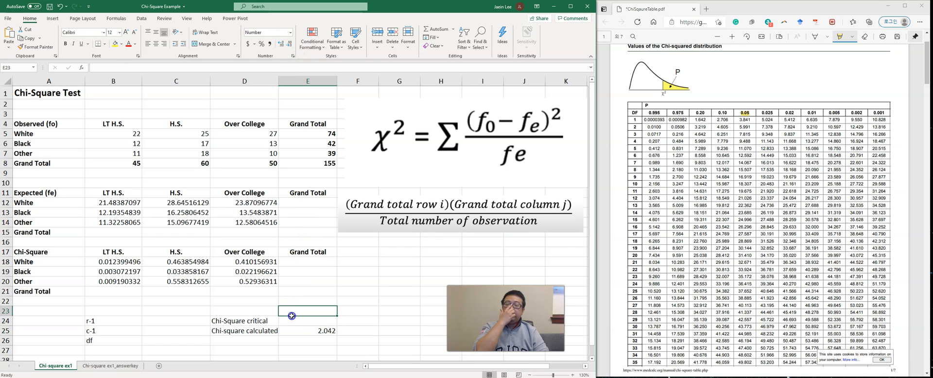
Step: Count the race rows in the observed table and enter =3-1 in C24 for r-1
click(159, 321)
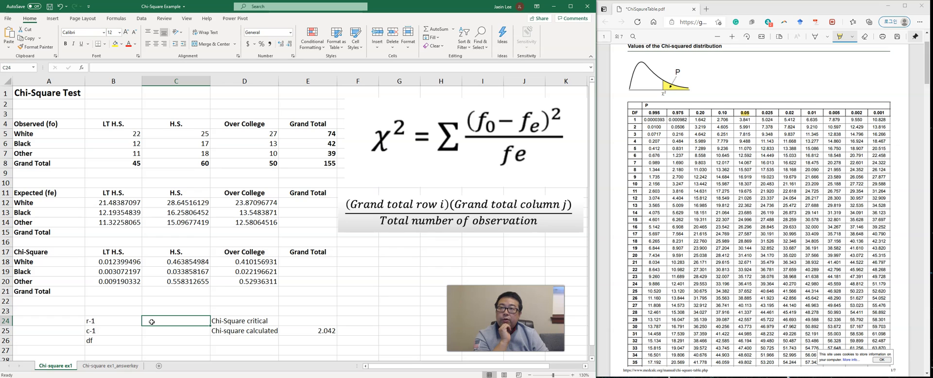
click(65, 134)
click(65, 144)
click(65, 153)
click(168, 324)
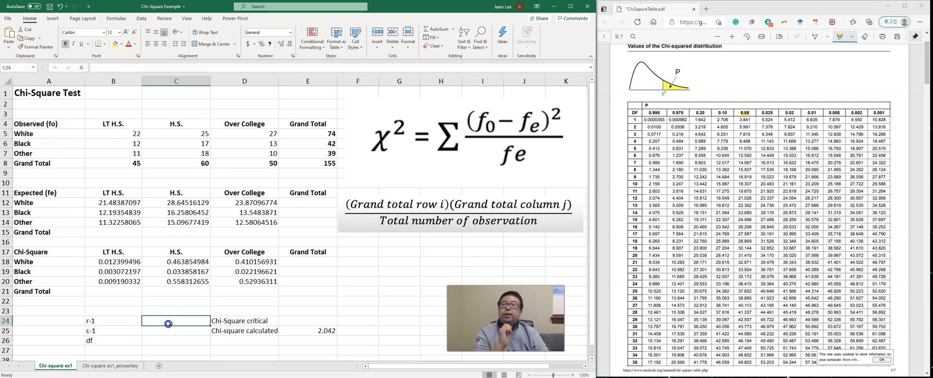
text(=3-1)
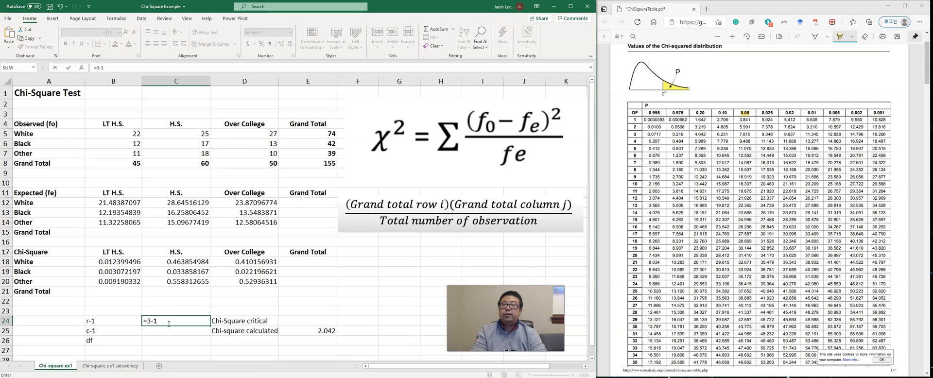
key(Return)
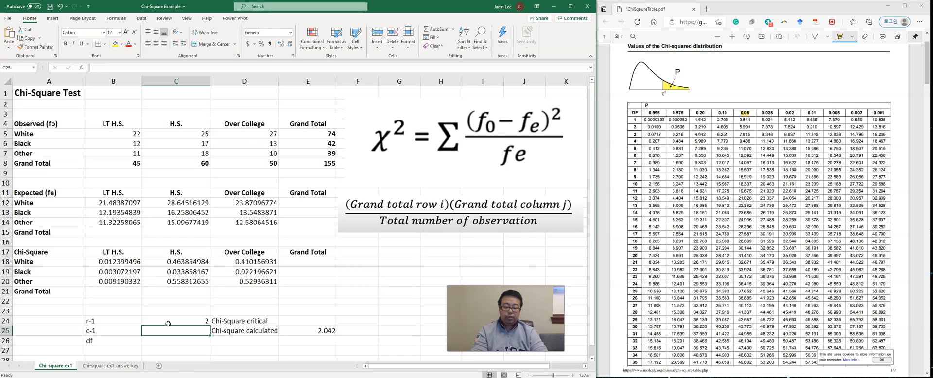
Step: Enter =3-1 in C25 for c-1
text(=)
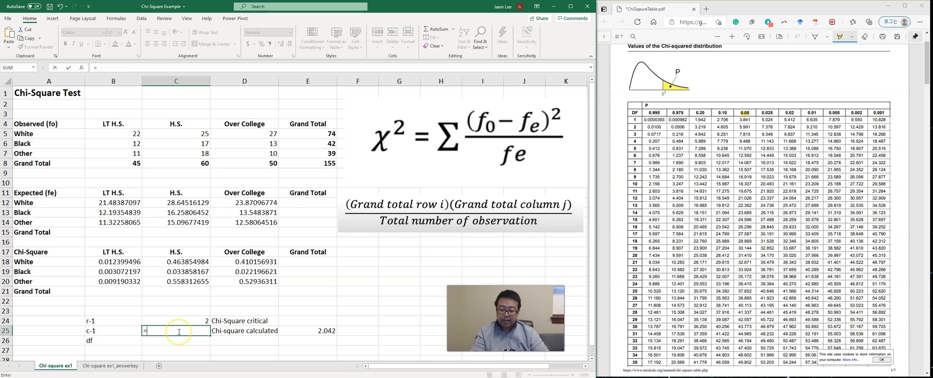
text(3-1)
key(Return)
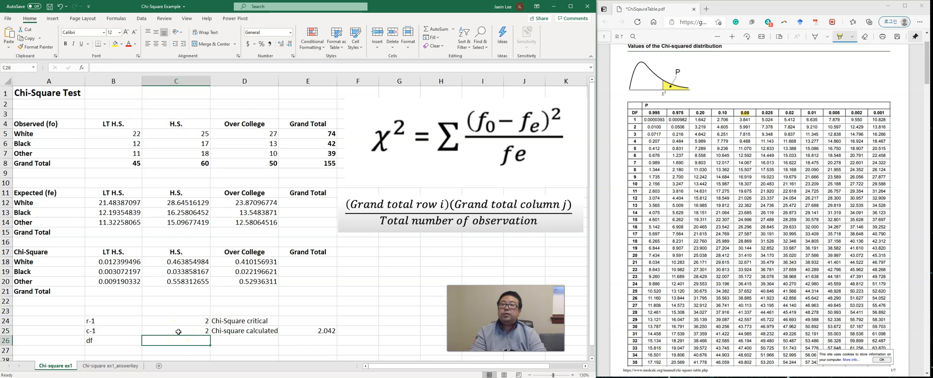
Step: Calculate the degrees of freedom in C26 by multiplying the r-1 value by the c-1 value
text(=)
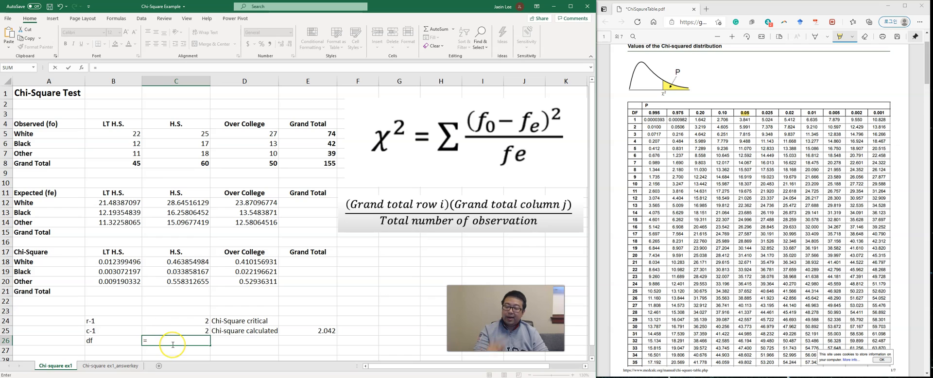
click(205, 323)
text(*)
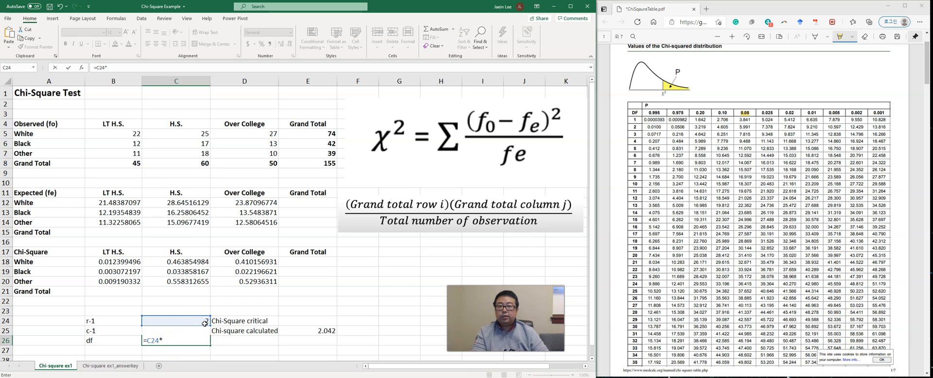
click(138, 311)
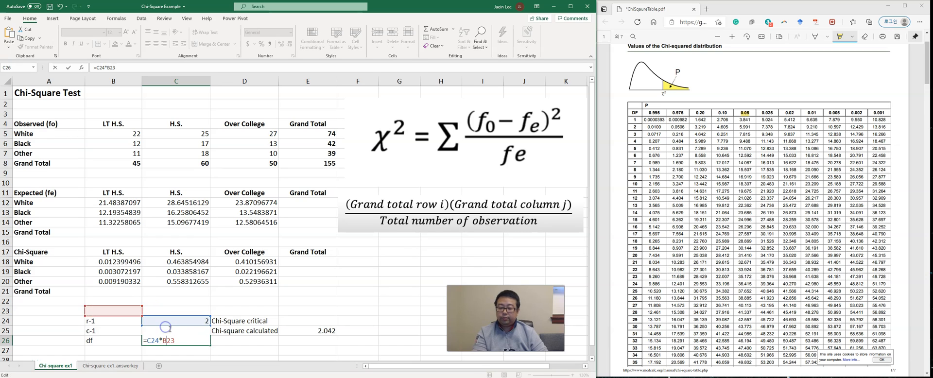
key(Escape)
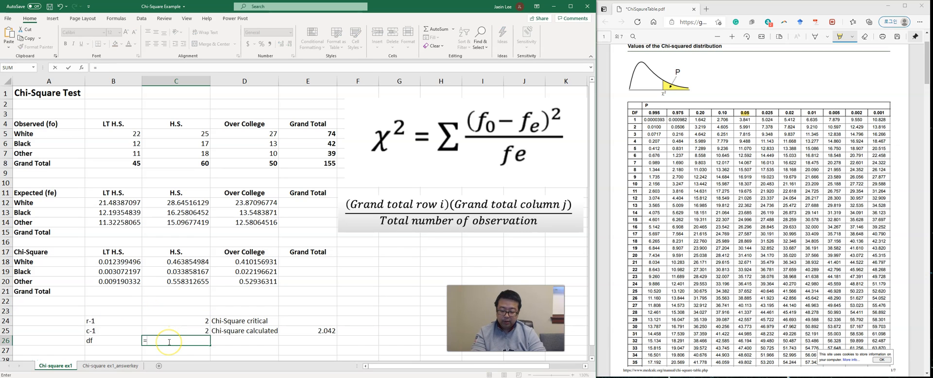
key(Return)
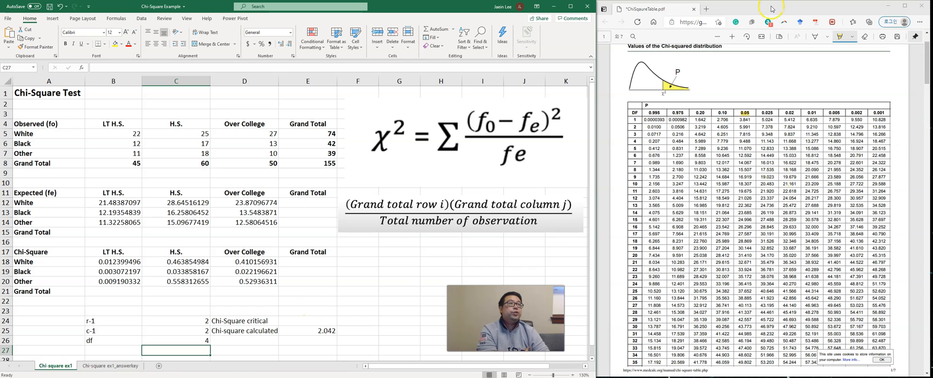
Step: Switch to the chi-squared distribution PDF and highlight DF 4 and its critical value 9.488 in the 0.05 column
scroll(749, 119, up, 2)
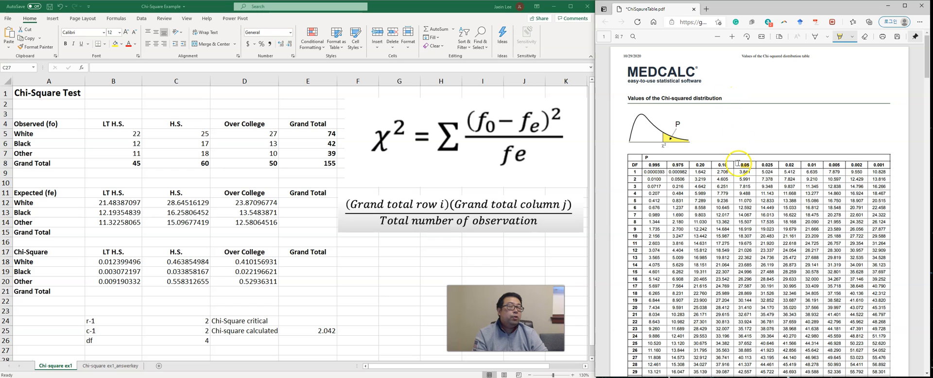
scroll(744, 165, down, 1)
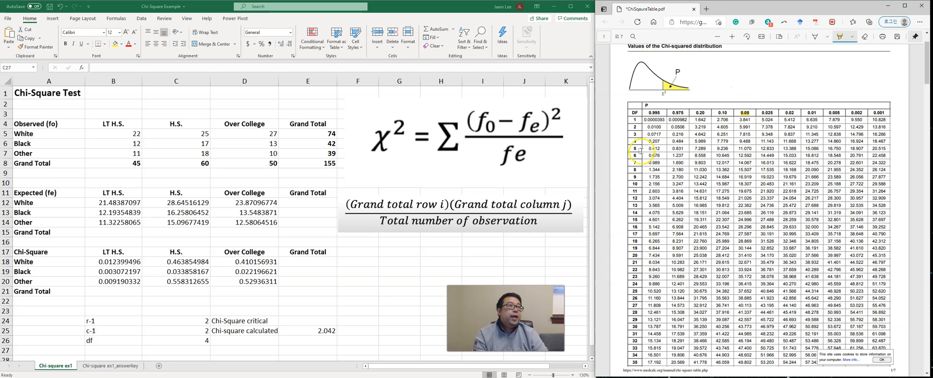
drag(632, 141, 637, 141)
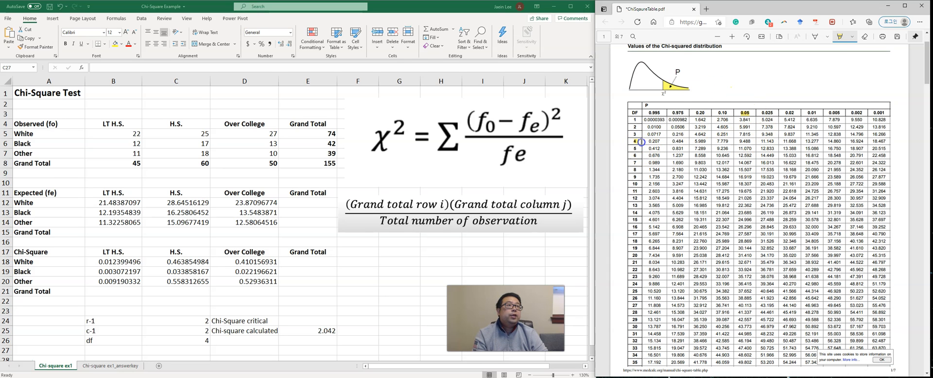
drag(735, 141, 754, 141)
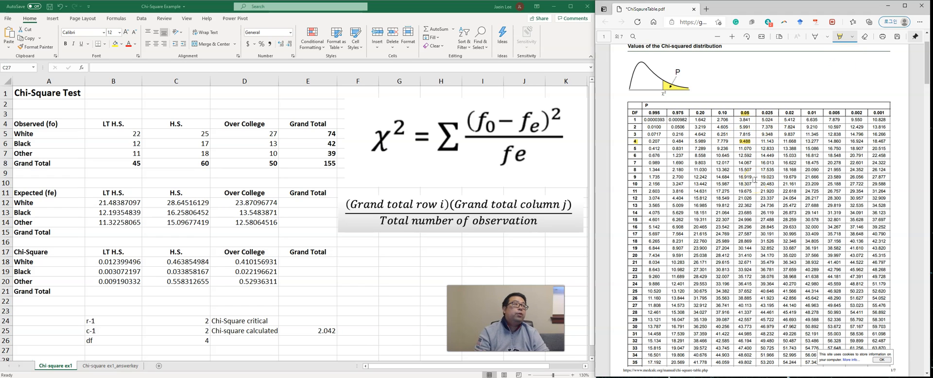
Step: Switch back to the Excel worksheet and enter the chi-square critical value 9.488 in E24
click(308, 313)
click(307, 323)
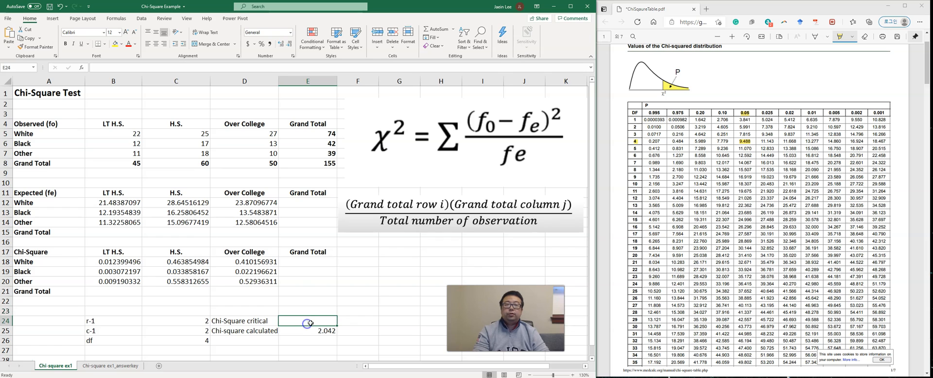
text(9.488)
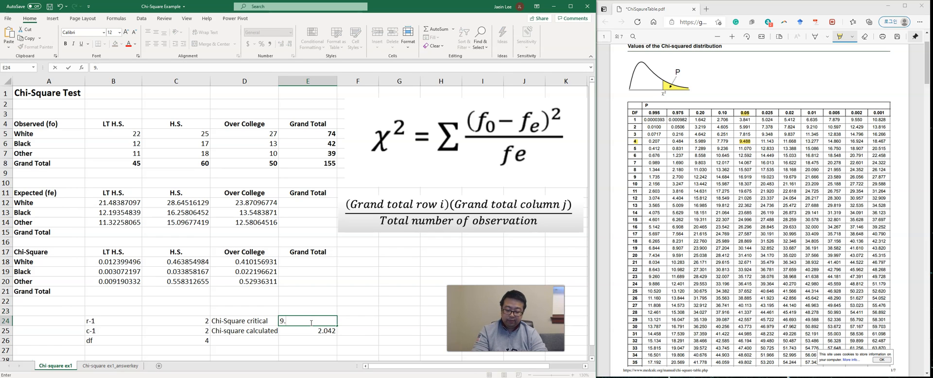
key(Return)
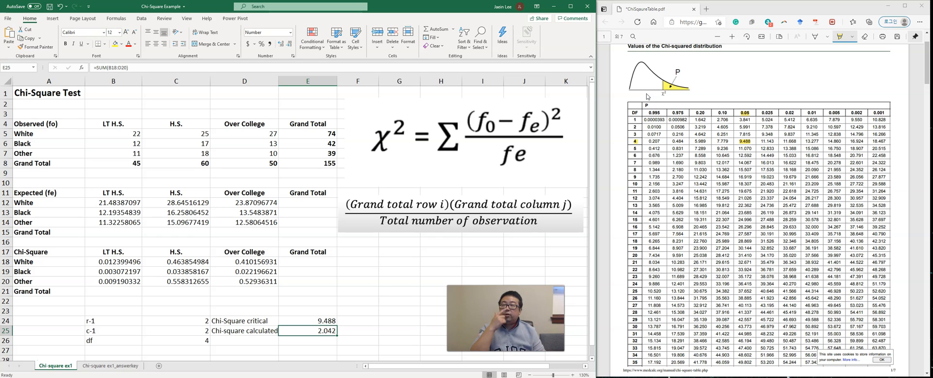
Step: Review the expected-frequency table, examining the LT H.S. formulas for the White and Black rows
click(247, 182)
click(308, 232)
click(136, 202)
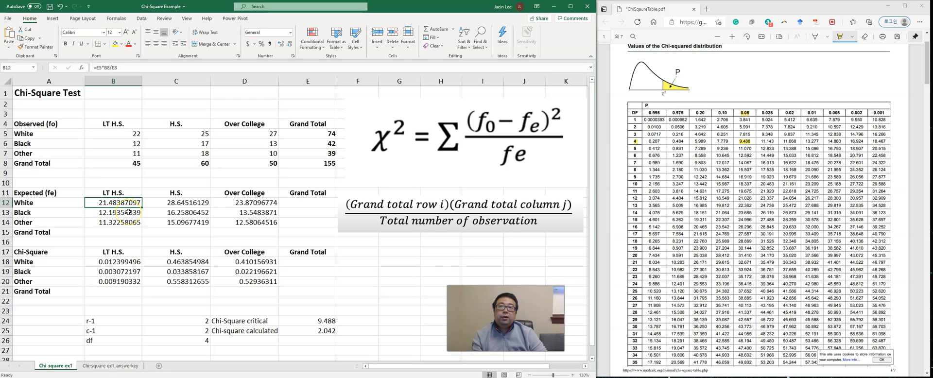
click(129, 212)
click(238, 206)
click(134, 205)
click(134, 212)
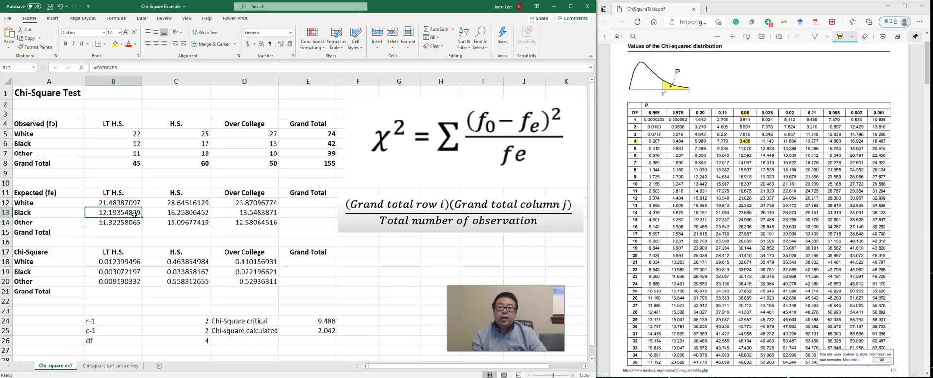
click(167, 243)
click(148, 302)
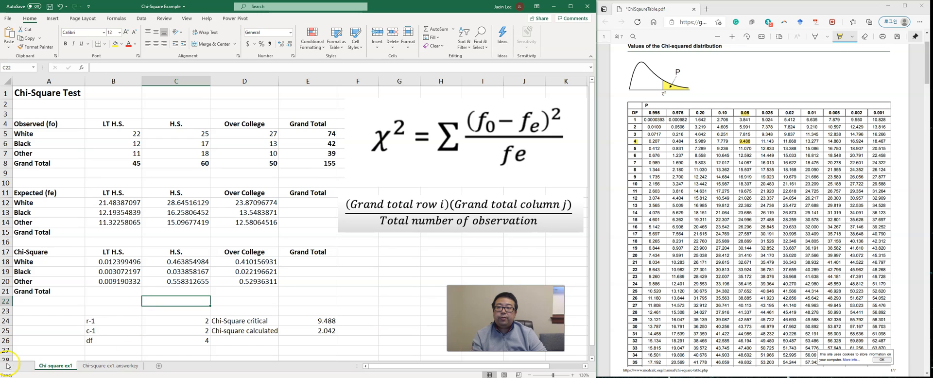